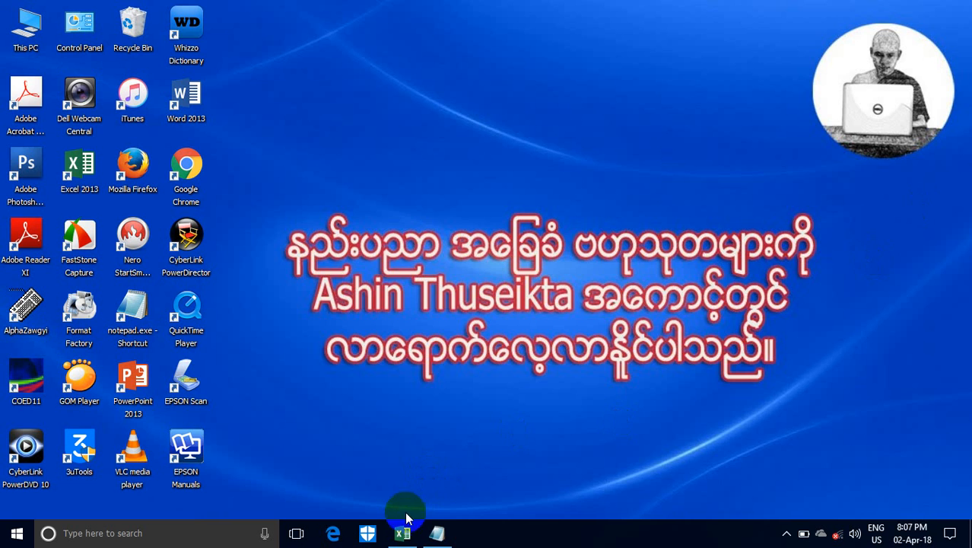
- Bring up the SamThat.xlsx workbook in Excel and open the blank Notepad window over its lower rows
left_click(403, 533)
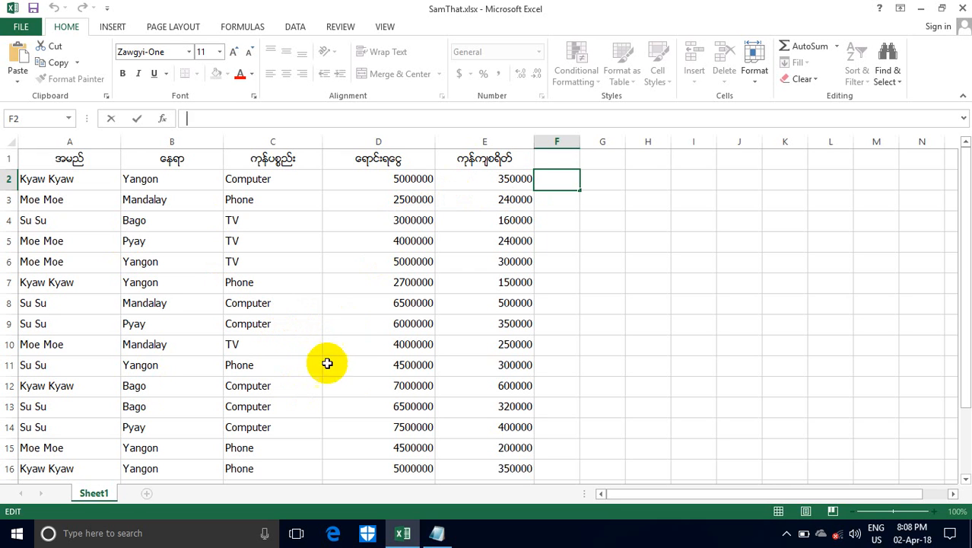
mouse_move(434, 538)
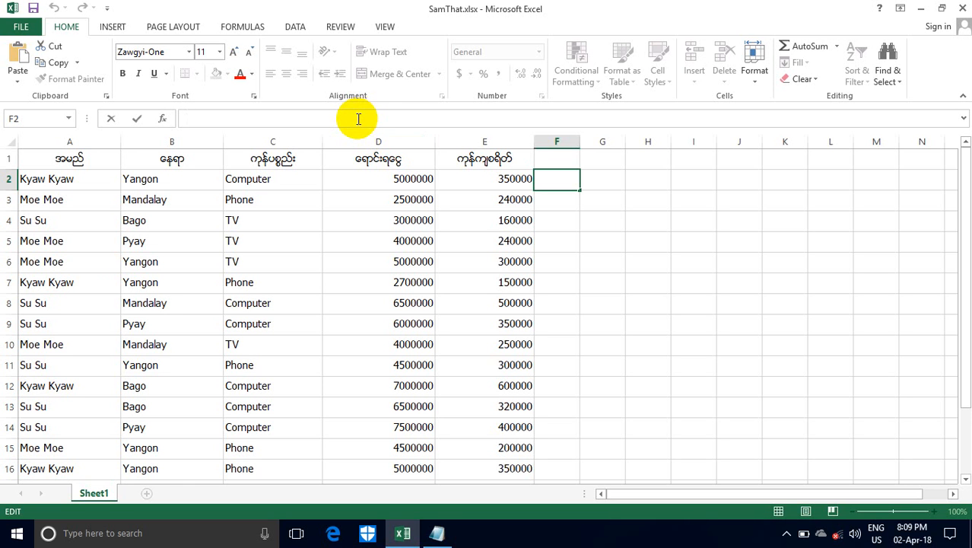
left_click(434, 530)
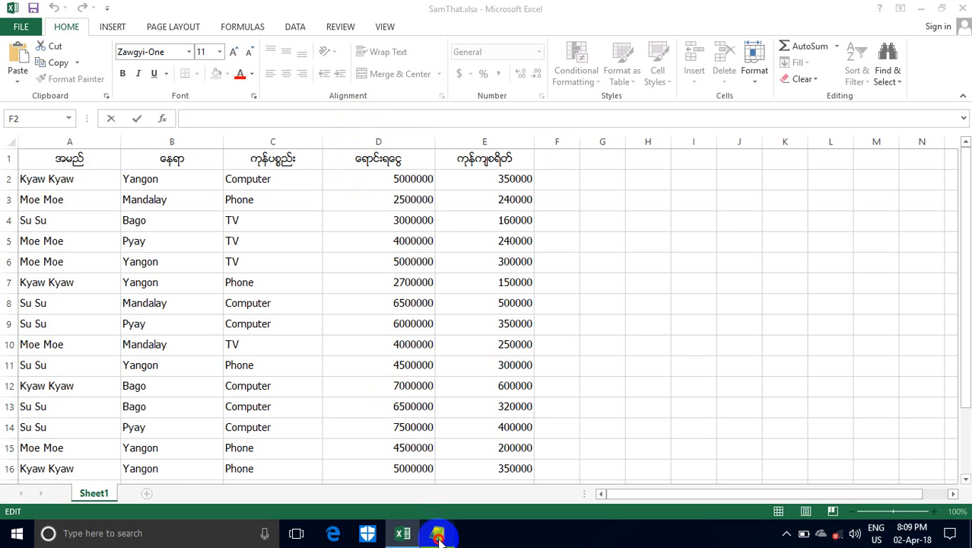
left_click_drag(416, 286, 431, 288)
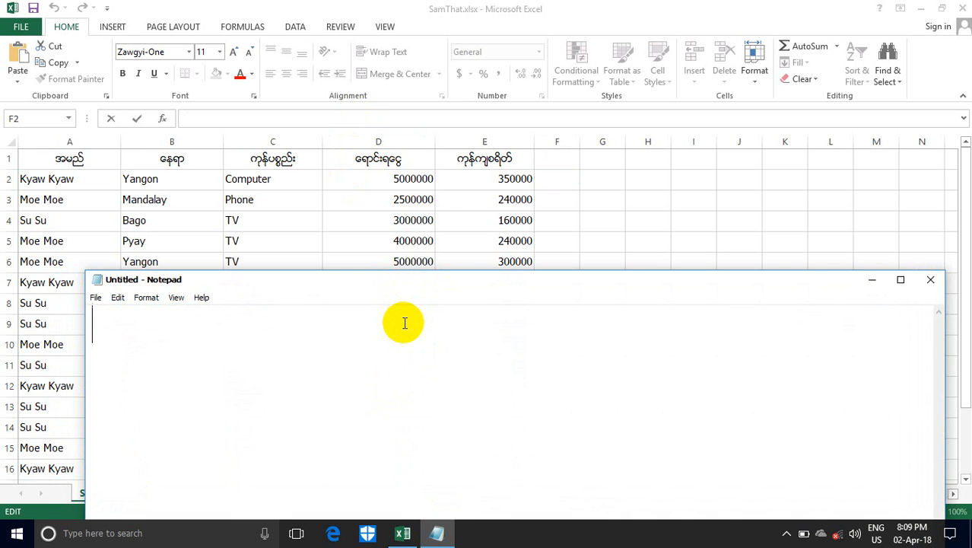
- Start an IF formula in Notepad with the condition =If(d2>=5000000
type("=")
type("If")
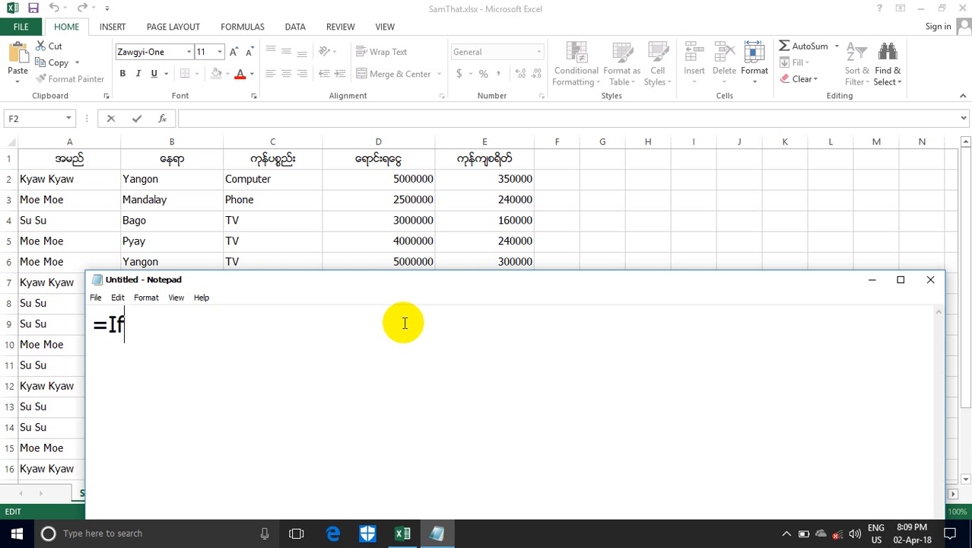
type("(")
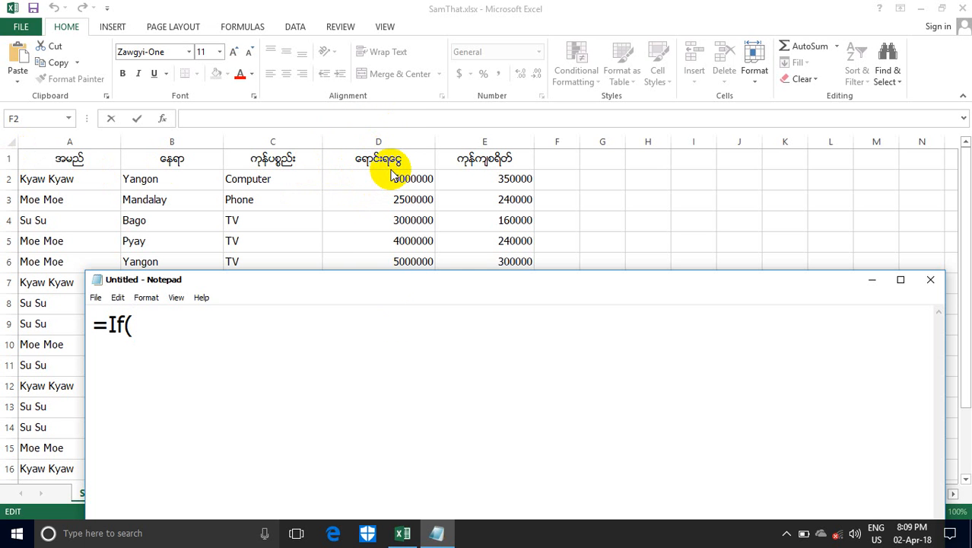
type("d2")
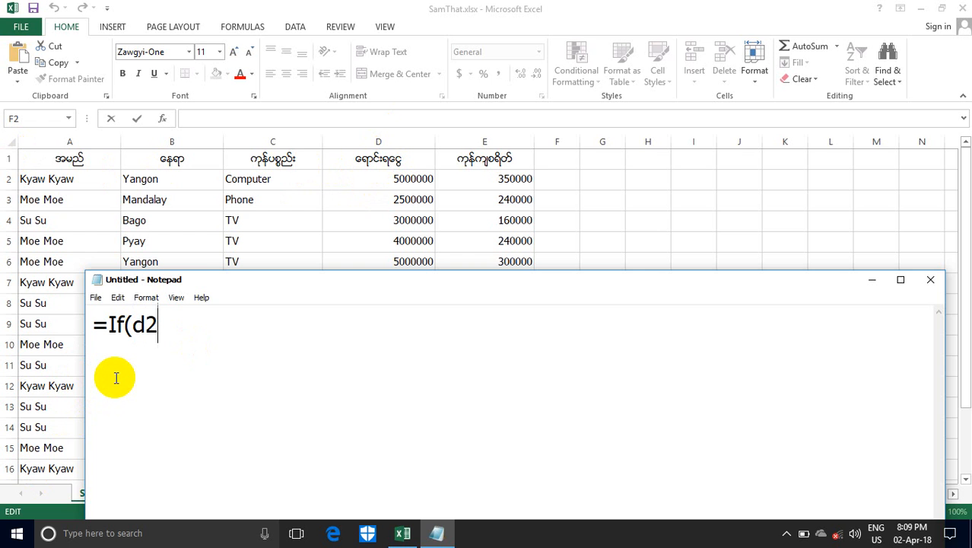
type(">")
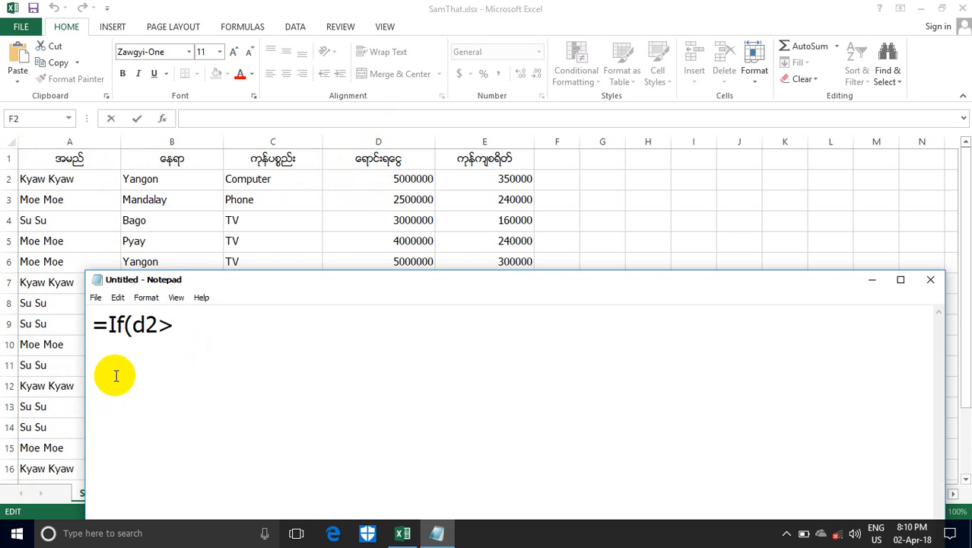
type("=")
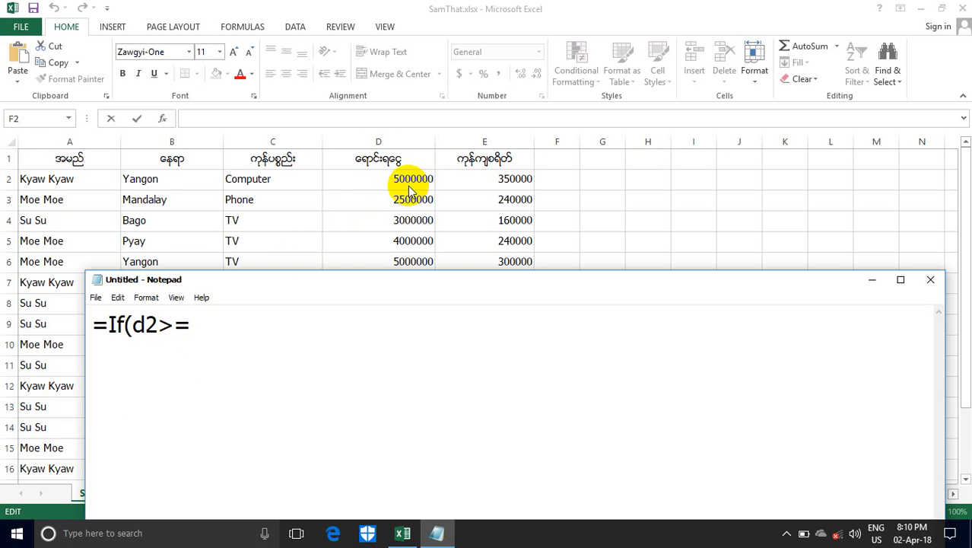
type("50000")
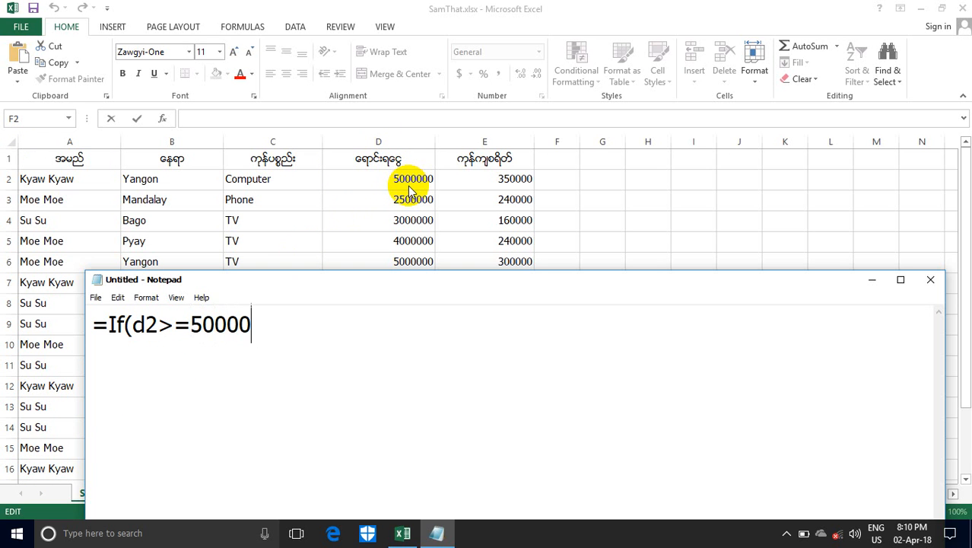
type("00")
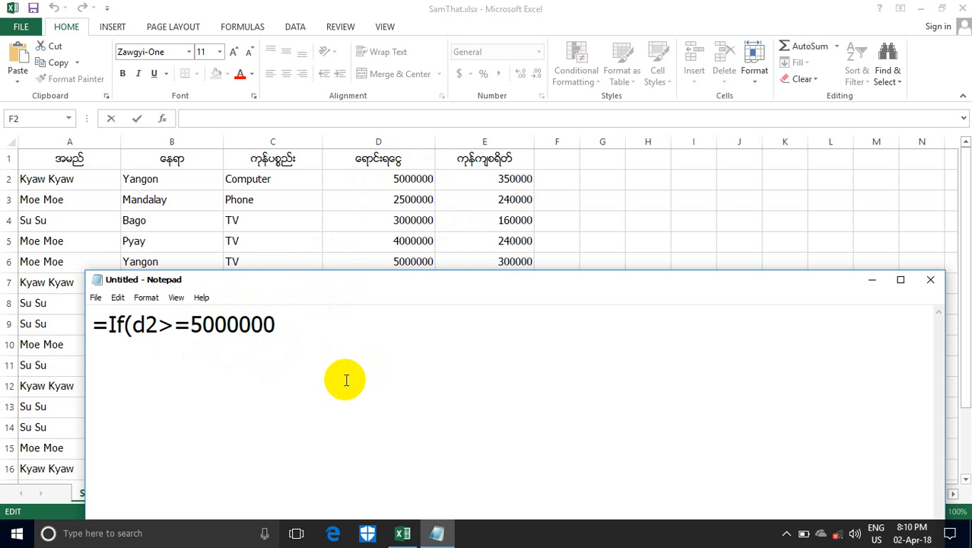
- Complete the IF formula with "A" as the true result, "B" as the false result, and a closing parenthesis
type(",")
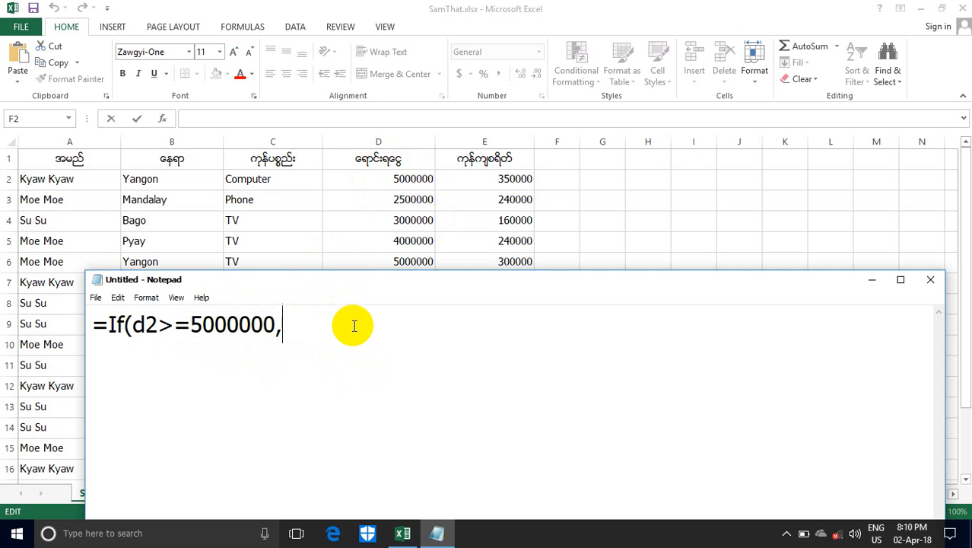
type("\"")
type("A")
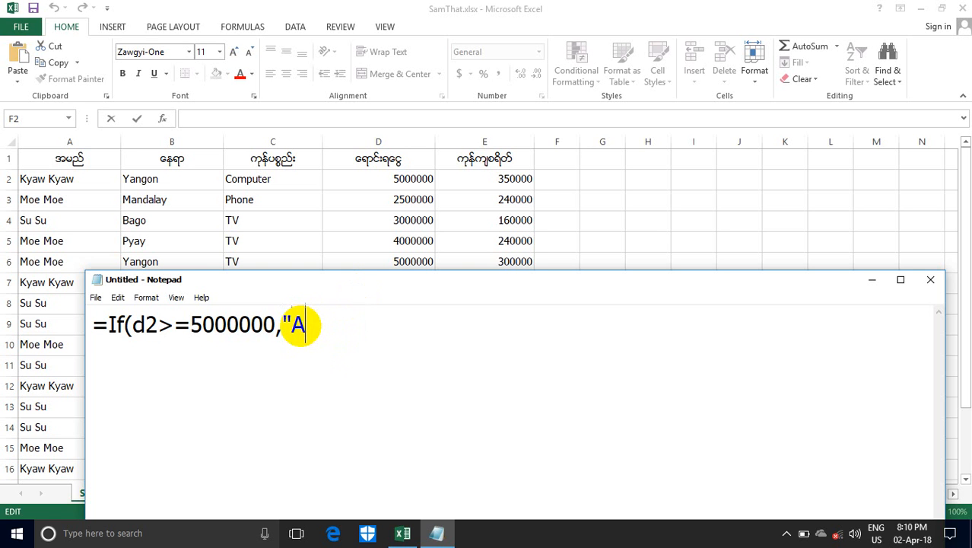
type("\"")
type("\",\"B\"")
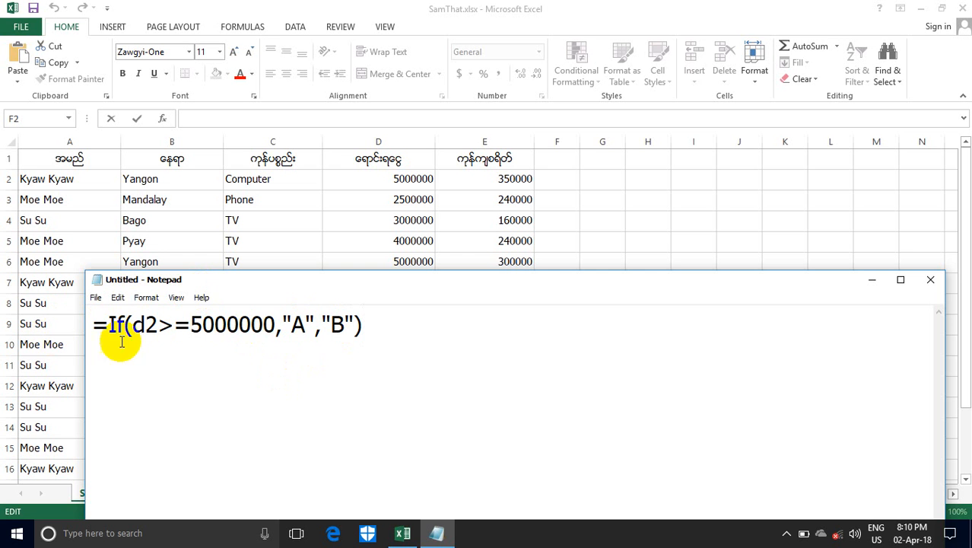
left_click_drag(123, 326, 93, 326)
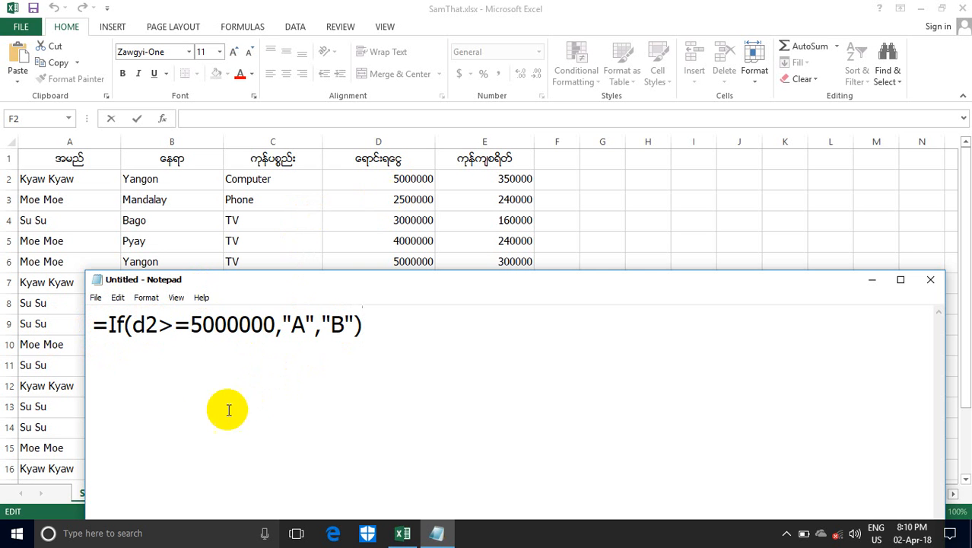
left_click_drag(172, 326, 200, 326)
left_click(156, 332)
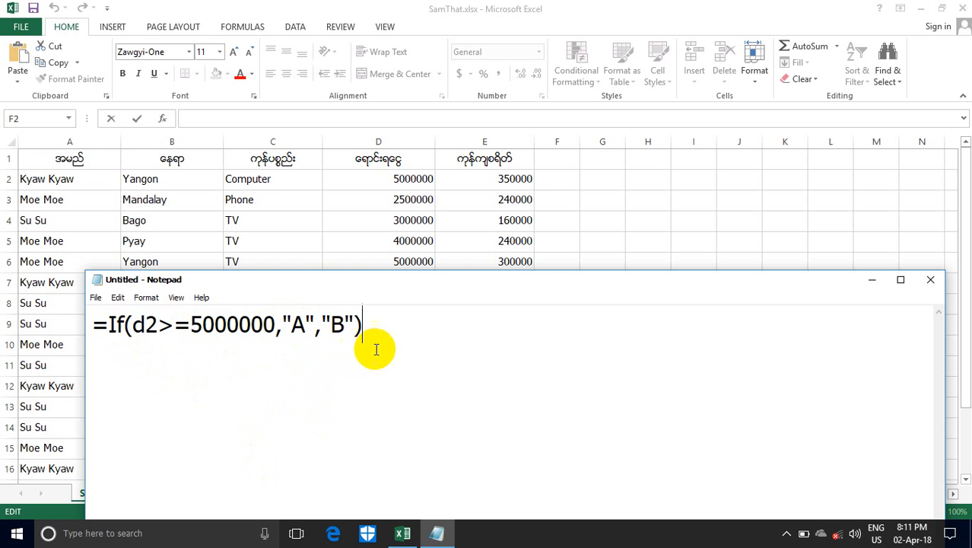
- Copy the whole IF formula from Notepad and return to the Excel workbook
left_click_drag(371, 326, 95, 339)
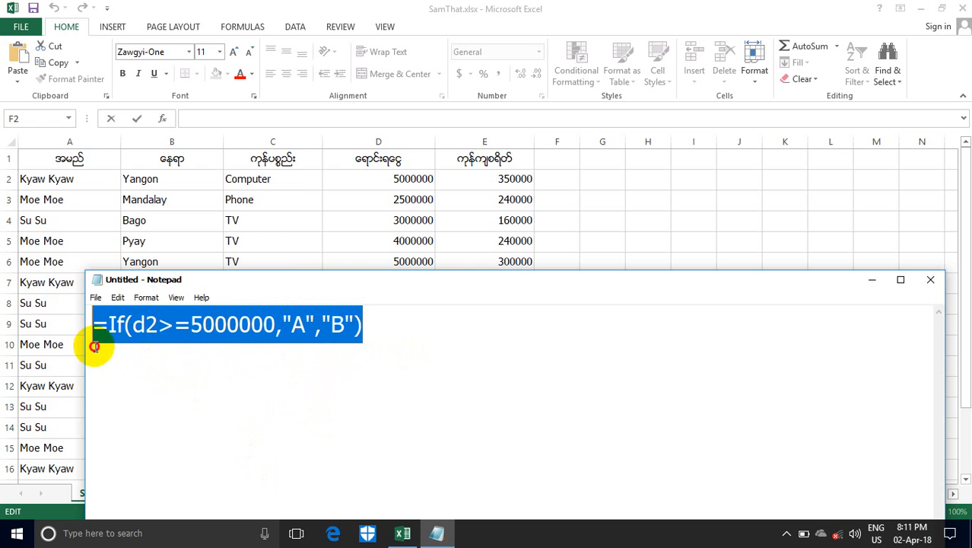
right_click(128, 336)
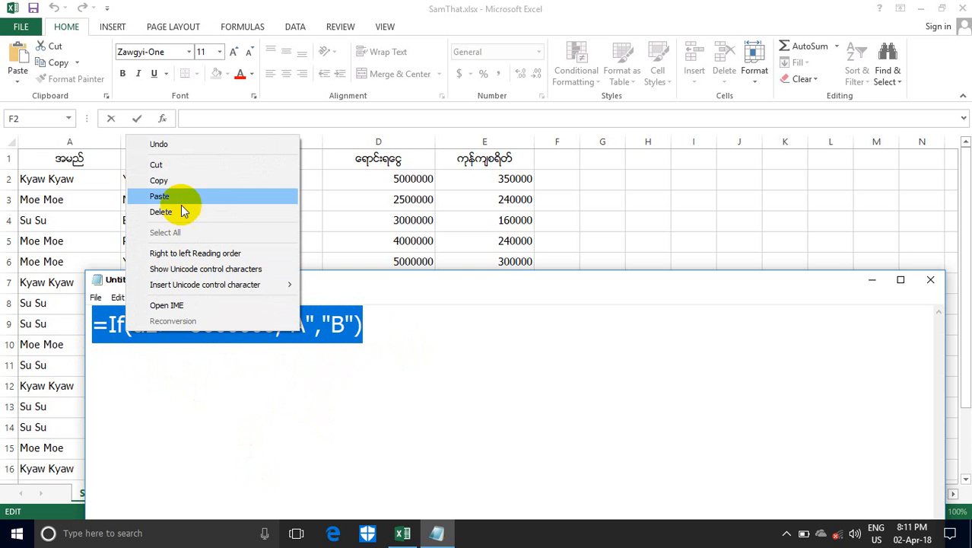
left_click(183, 181)
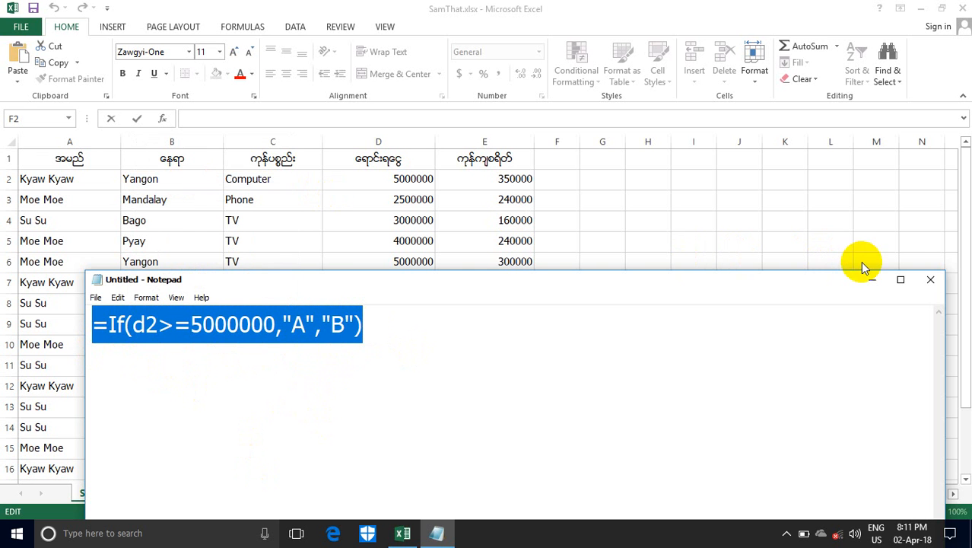
left_click(873, 279)
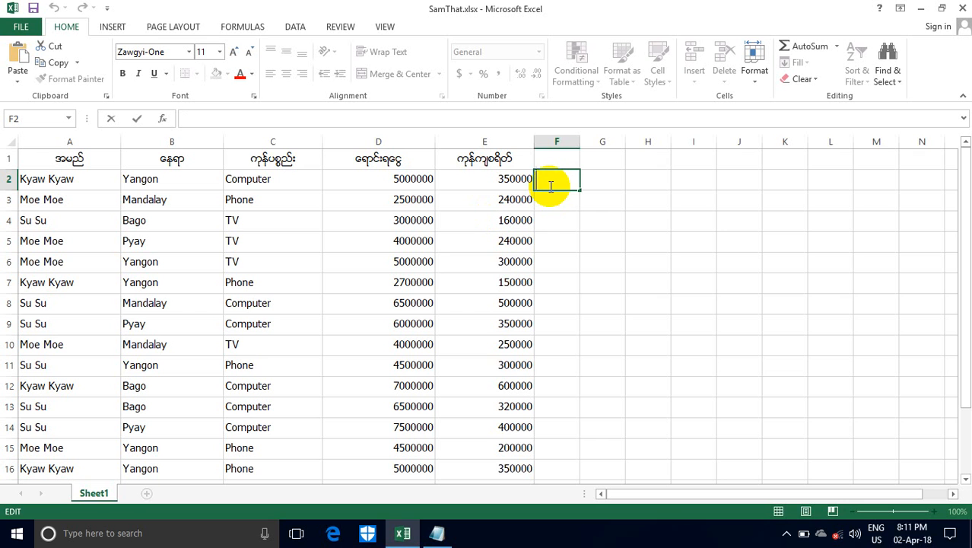
- Paste the copied formula =If(d2>=5000000,"A","B") into cell F2 and enter it
left_click(190, 120)
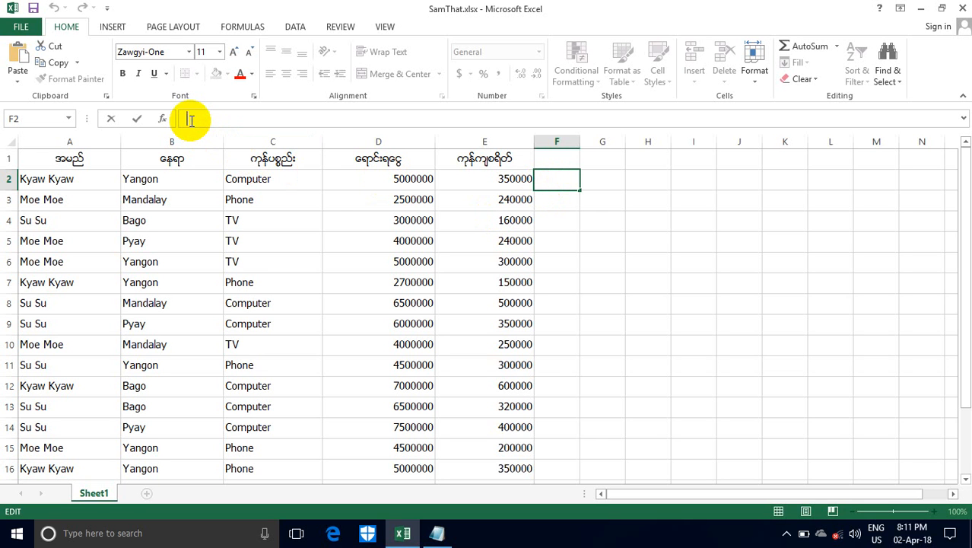
right_click(190, 120)
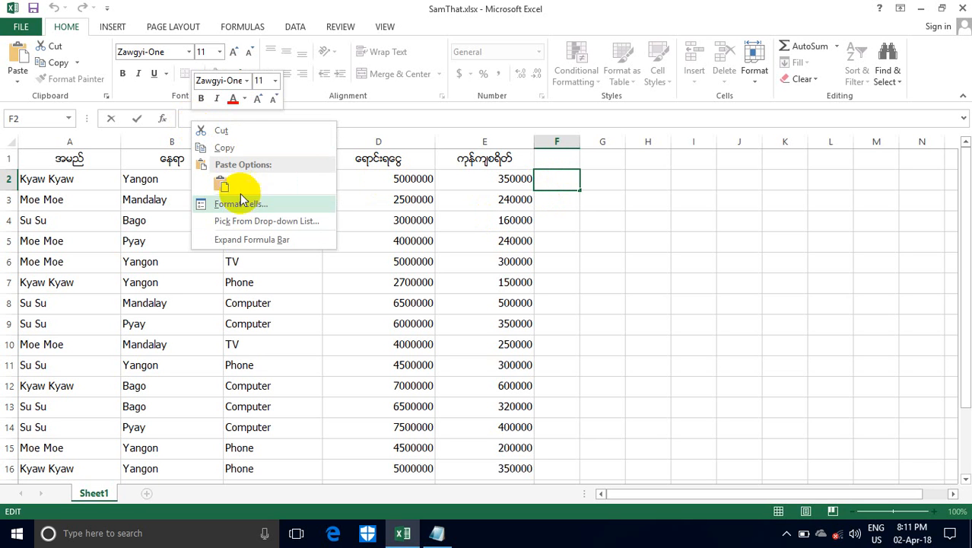
left_click(185, 118)
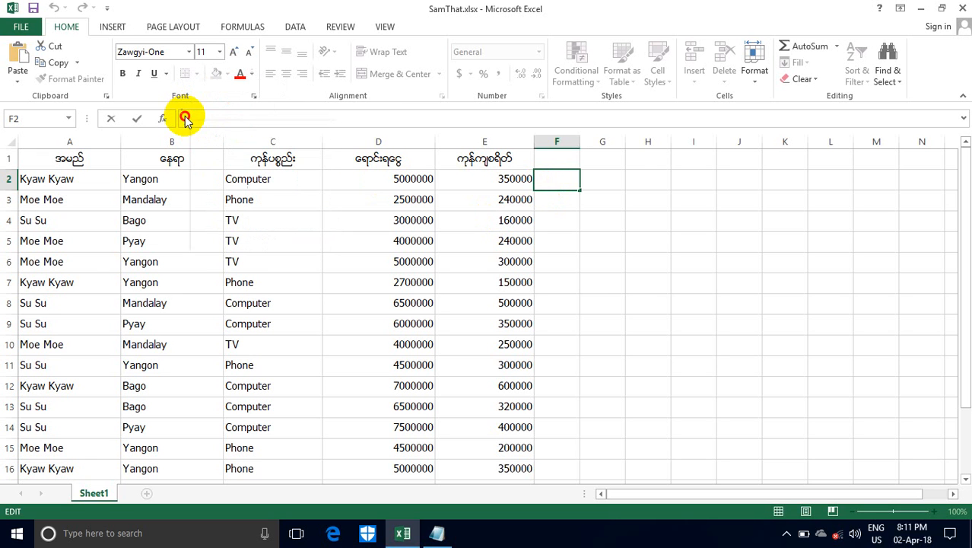
key("ctrl+v")
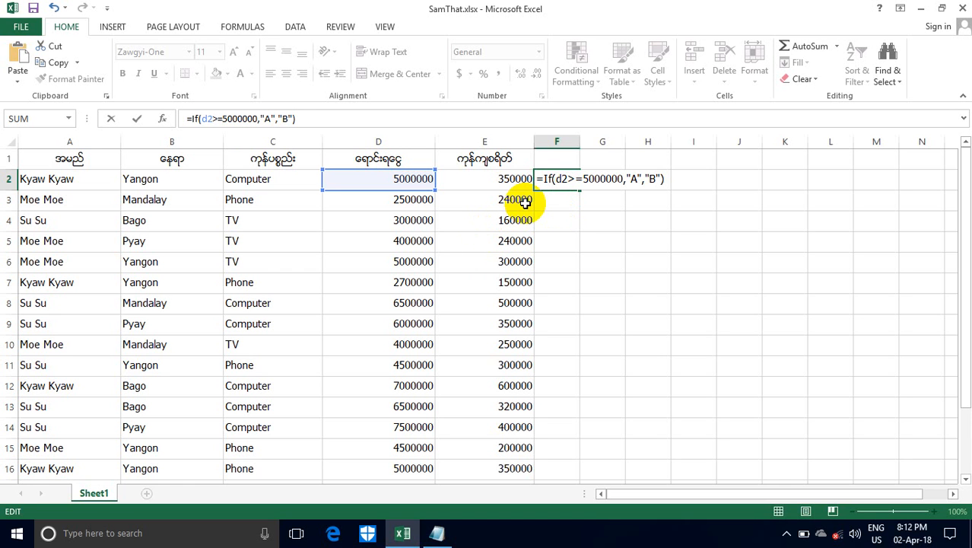
key("Return")
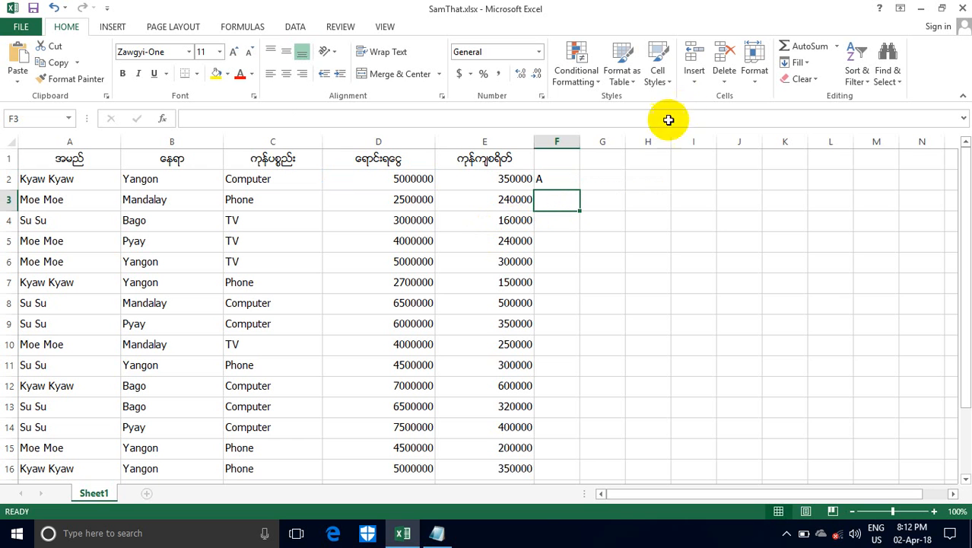
- Fill the IF formula from cell F2 down column F alongside the data rows
left_click(541, 181)
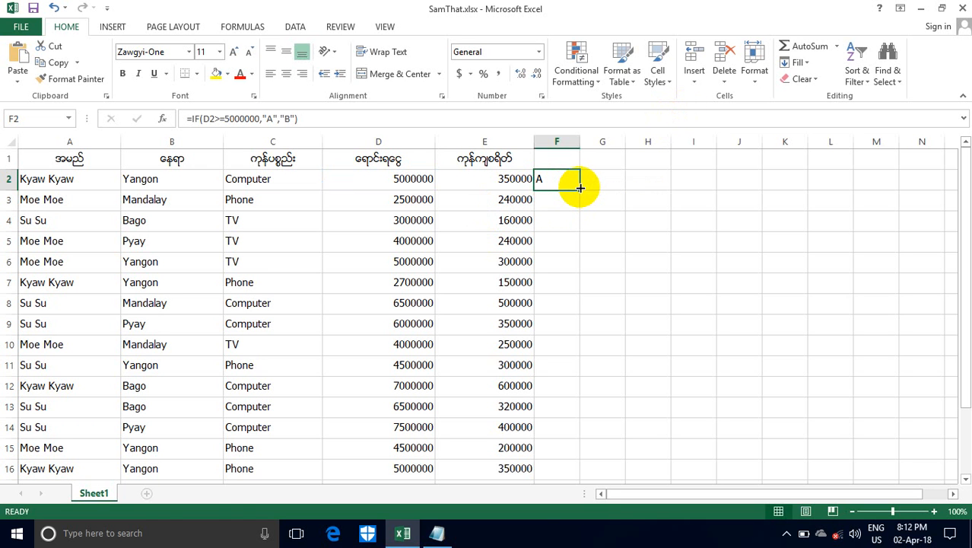
left_click_drag(578, 188, 587, 416)
left_click_drag(964, 369, 890, 249)
left_click(647, 280)
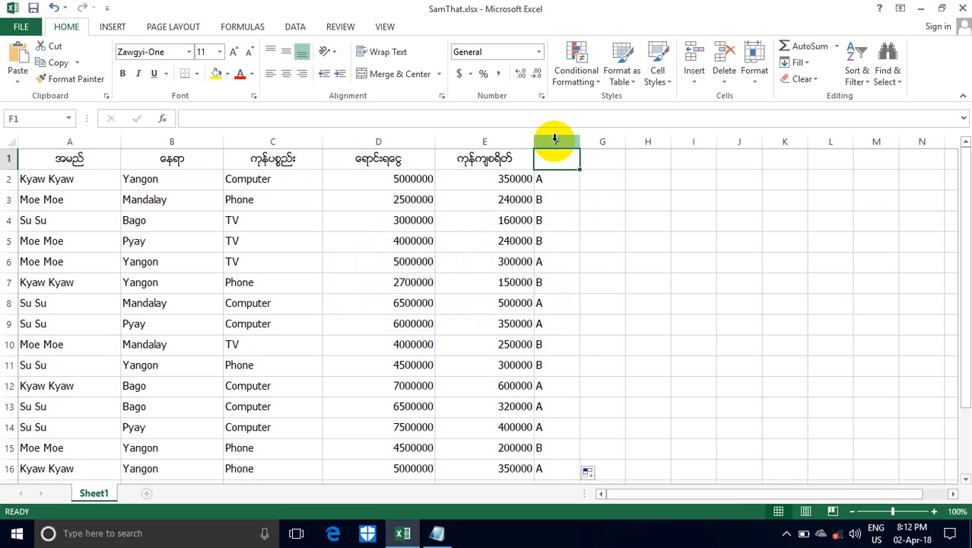
- Clear all contents of column F and select cell B2
left_click(556, 138)
key("Delete")
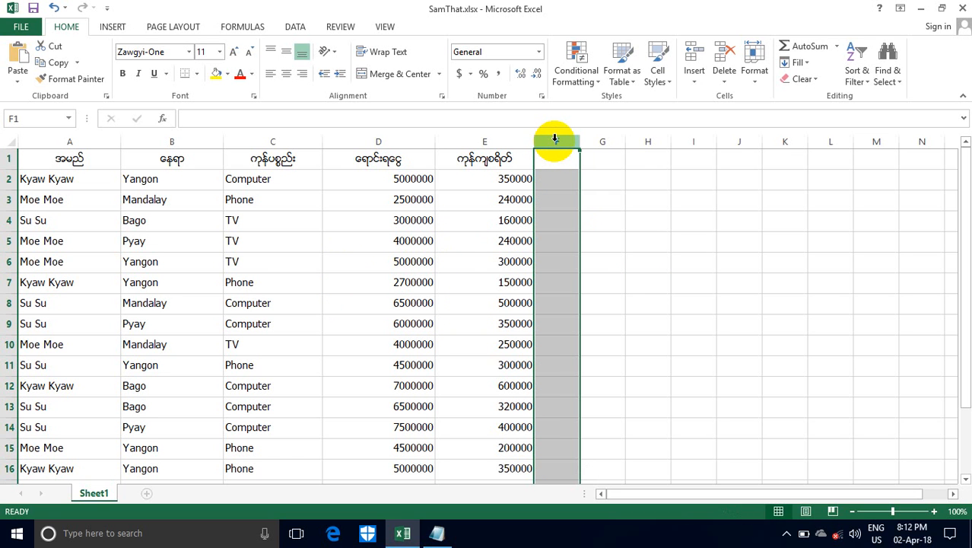
left_click(197, 181)
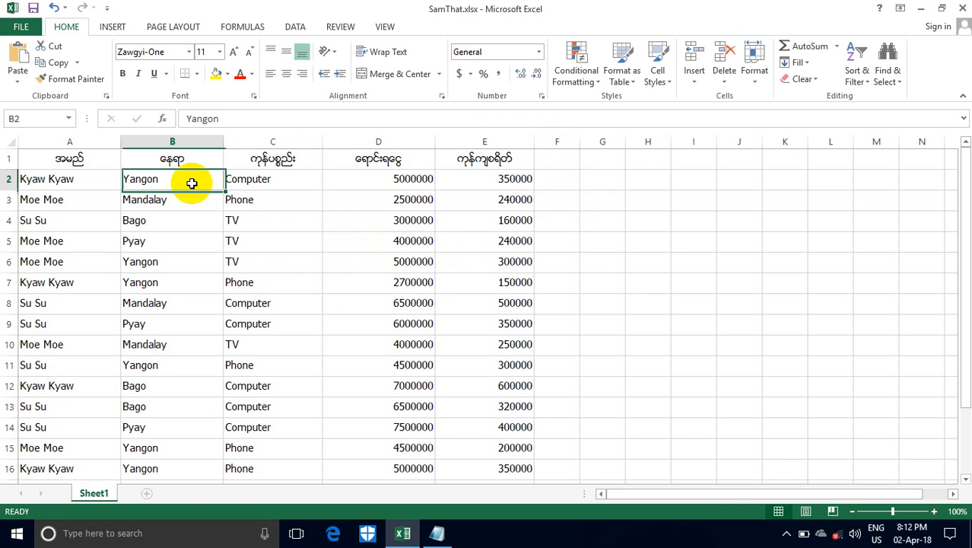
- Switch to Notepad and replace the old formula with the opening part =if(B2="Yangon", of a new IF formula
left_click(437, 531)
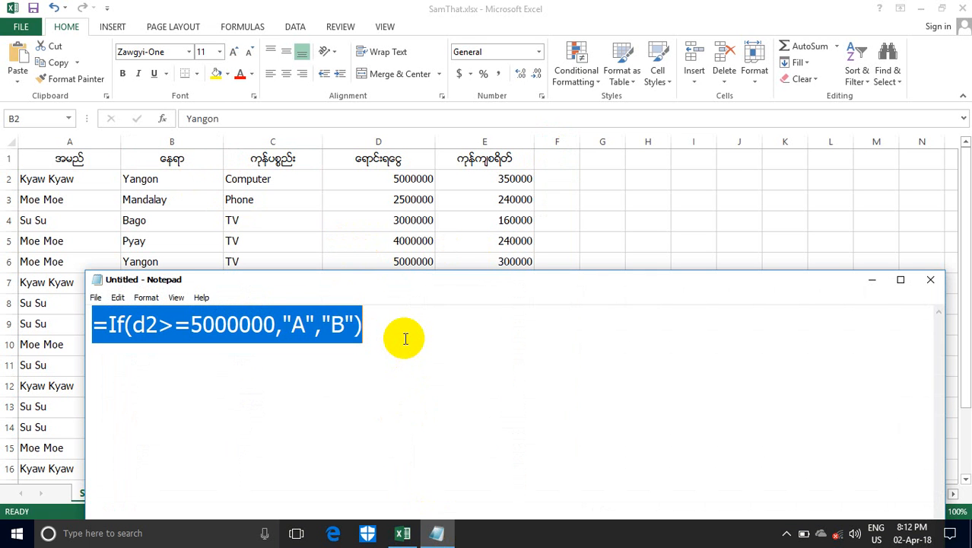
key("ctrl+x")
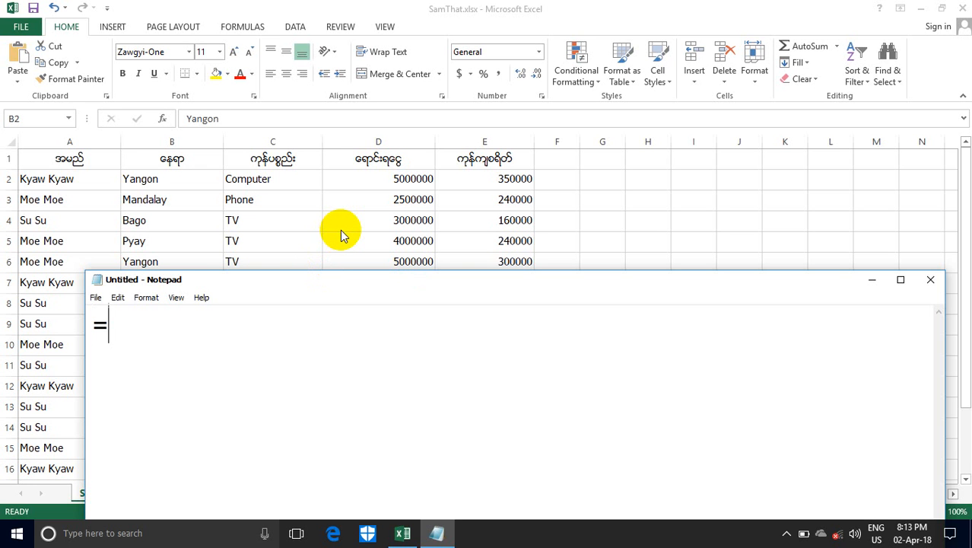
type("if(B2")
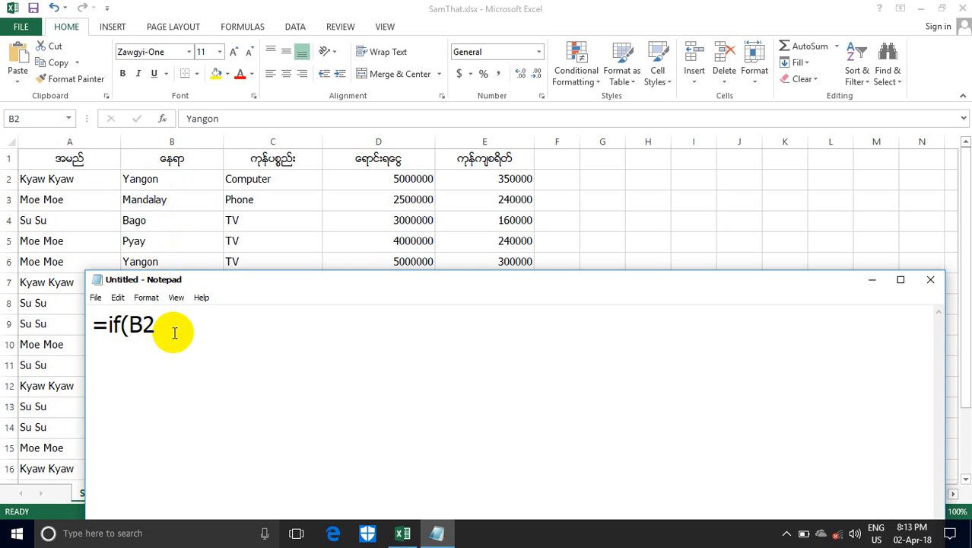
type("=")
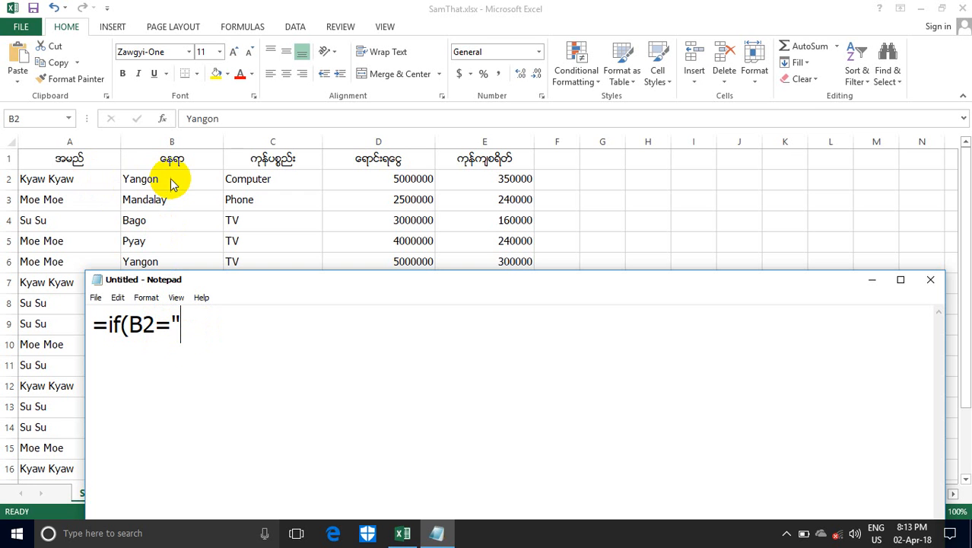
type("n")
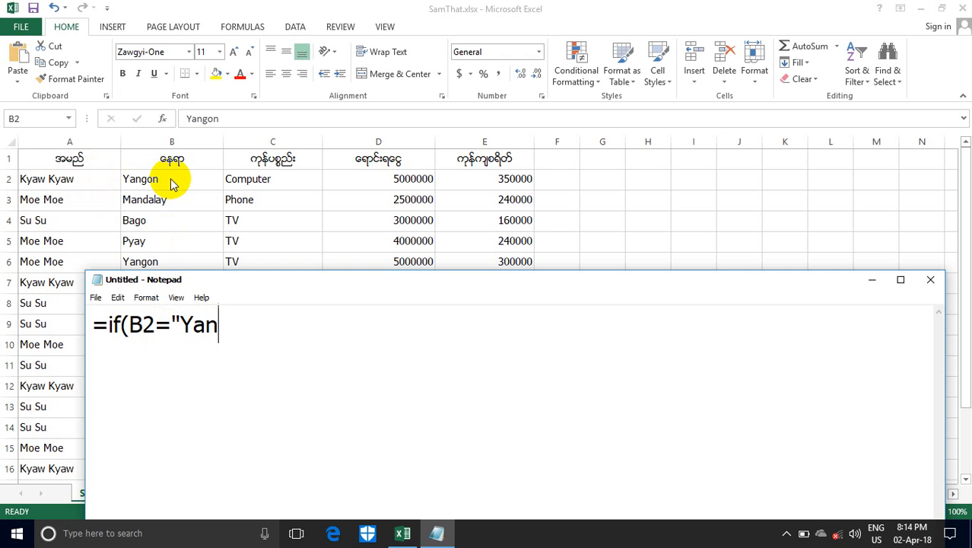
type("gon")
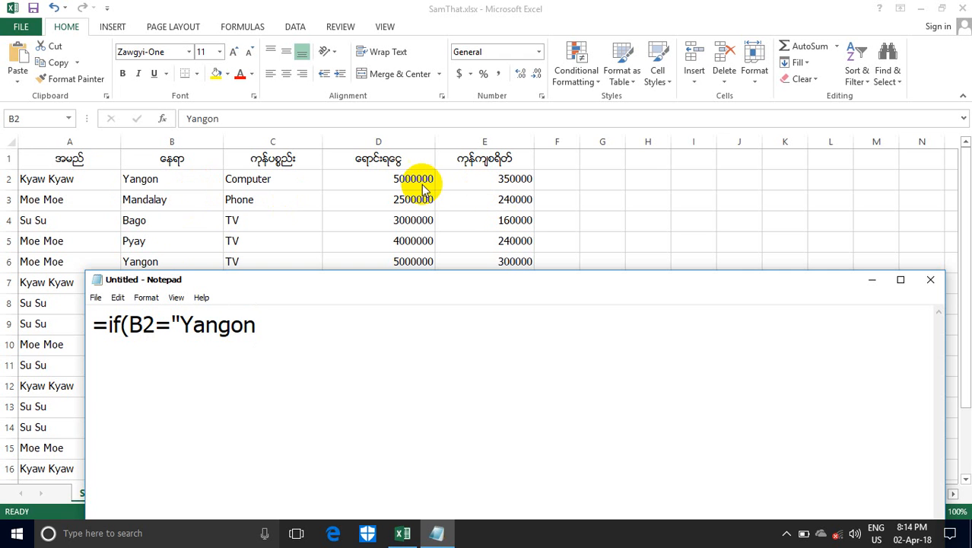
left_click_drag(202, 325, 185, 323)
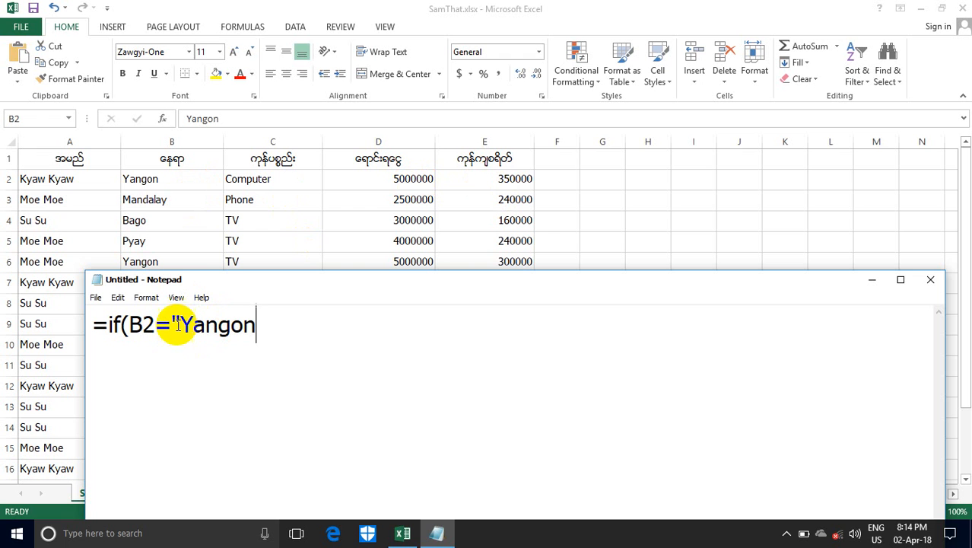
left_click_drag(193, 327, 231, 327)
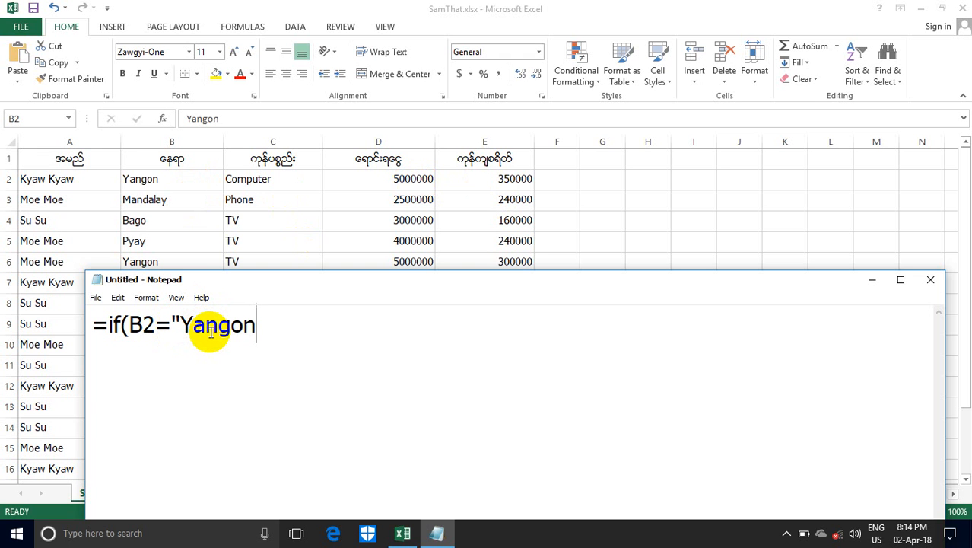
type("\"")
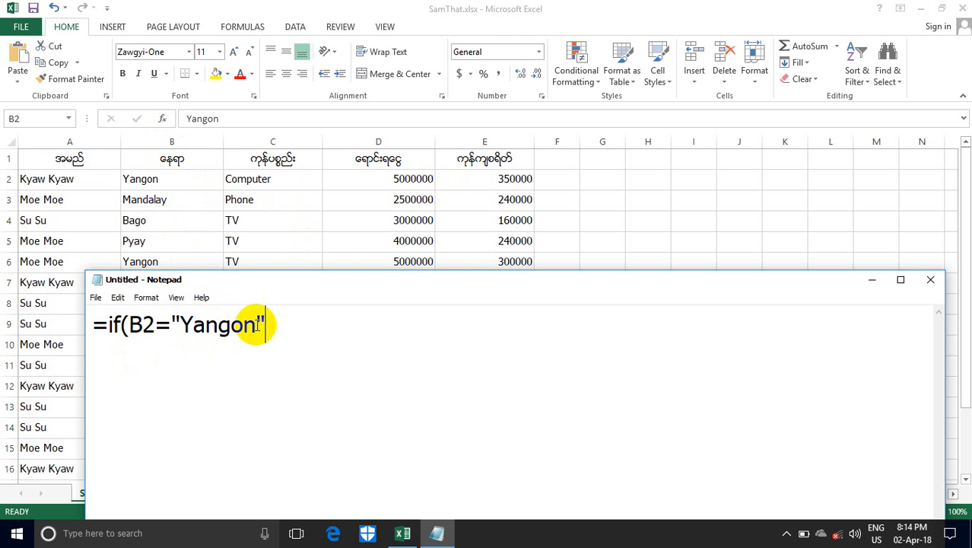
type(",")
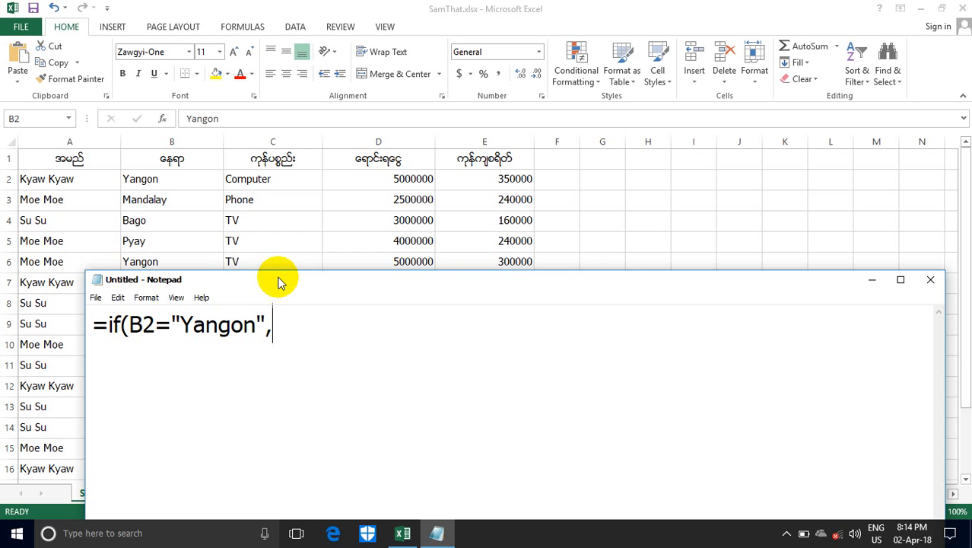
- Complete the formula with "A" as the true result, an empty string "" as the false result, and a closing parenthesis
type("\"A\"")
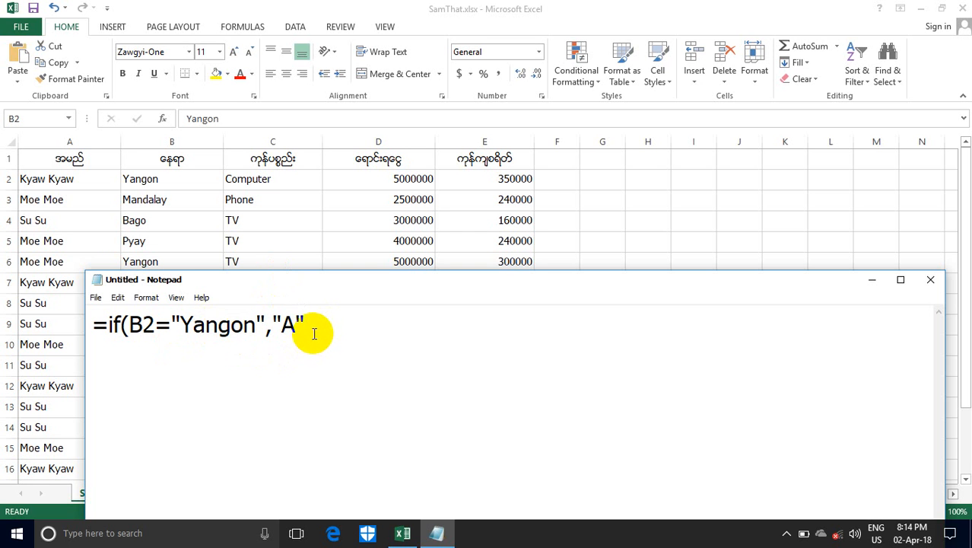
type(",")
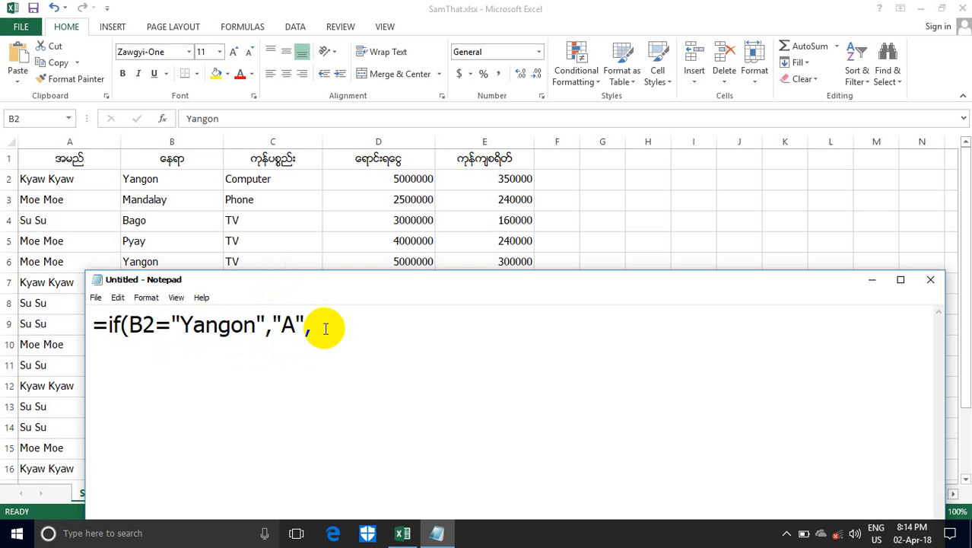
type("\"d\"")
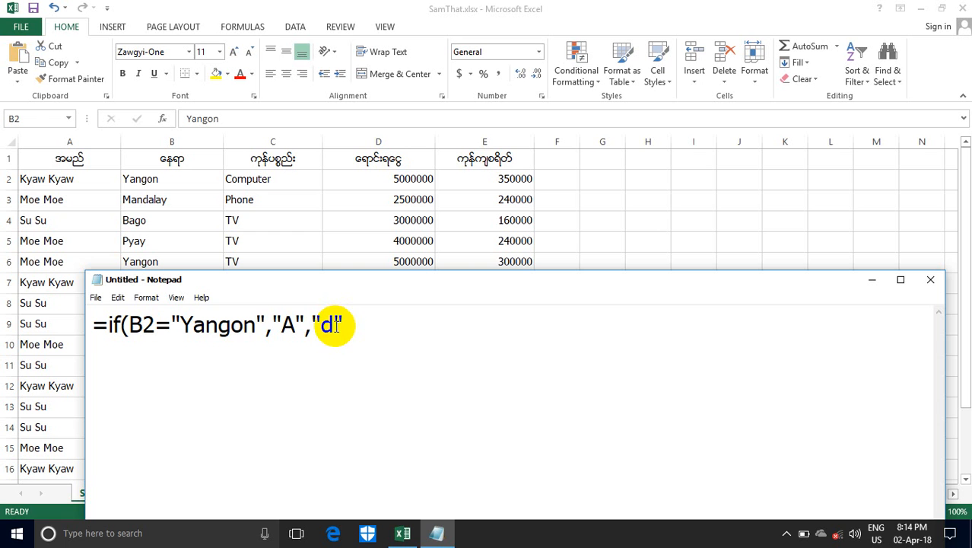
key("BackSpace")
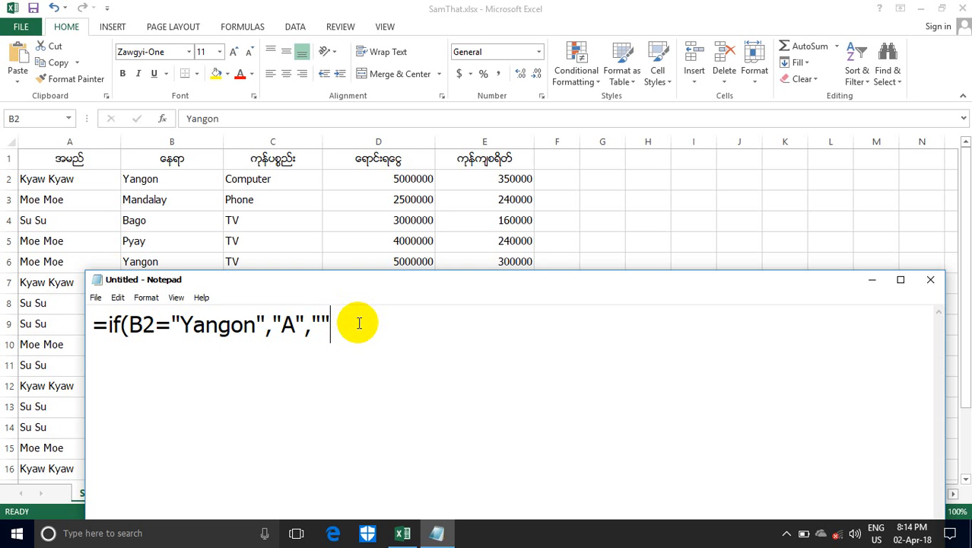
type(")")
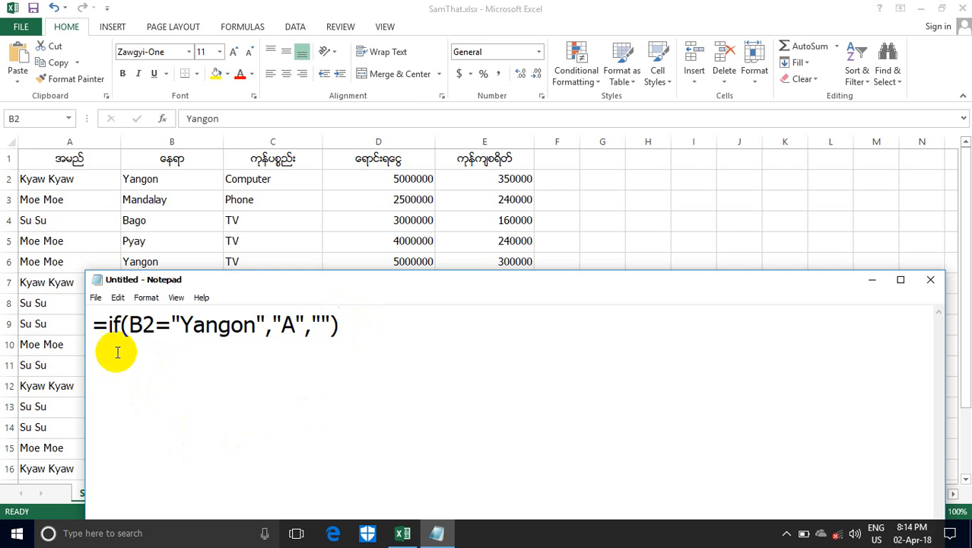
- Copy the whole formula =if(B2="Yangon","A","") from Notepad and return to the Excel workbook
double_click(141, 325)
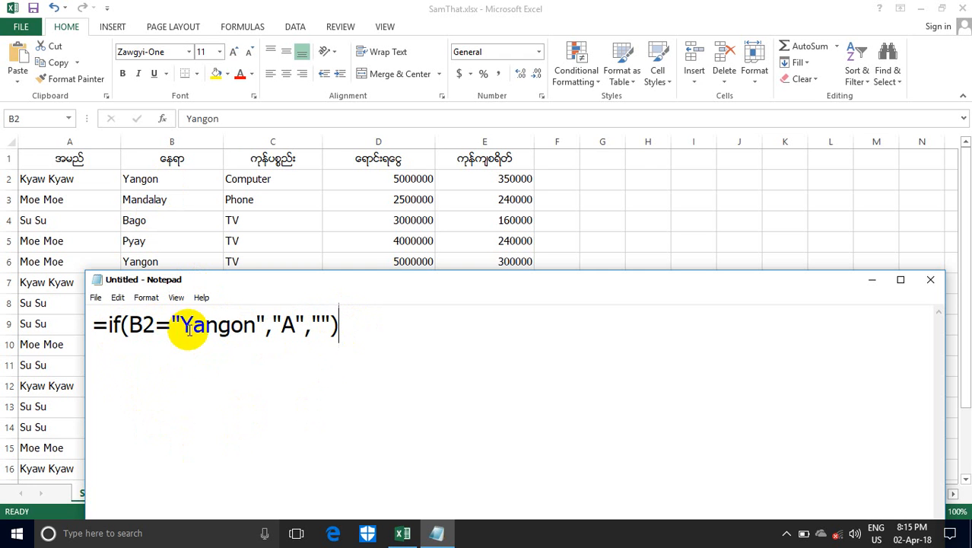
left_click(346, 332)
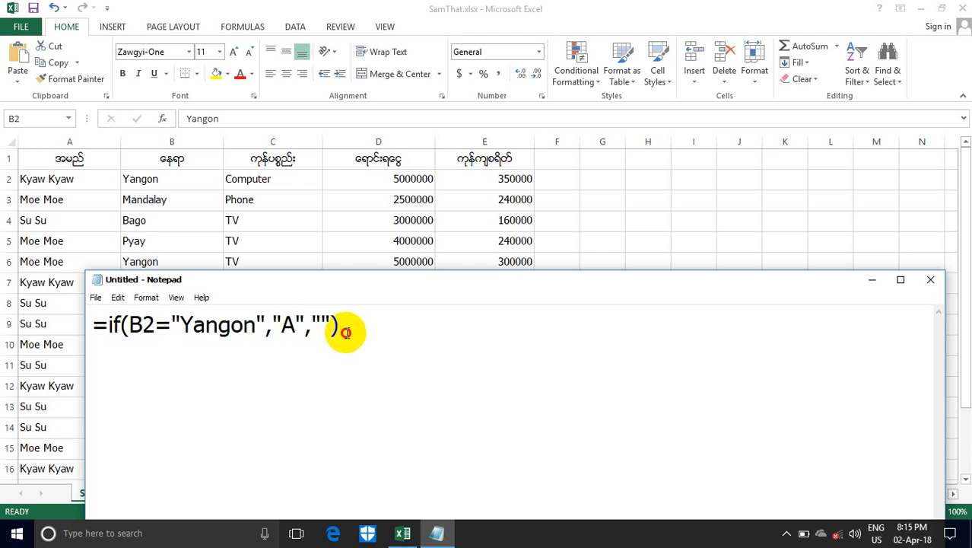
left_click_drag(346, 333, 109, 331)
right_click(115, 334)
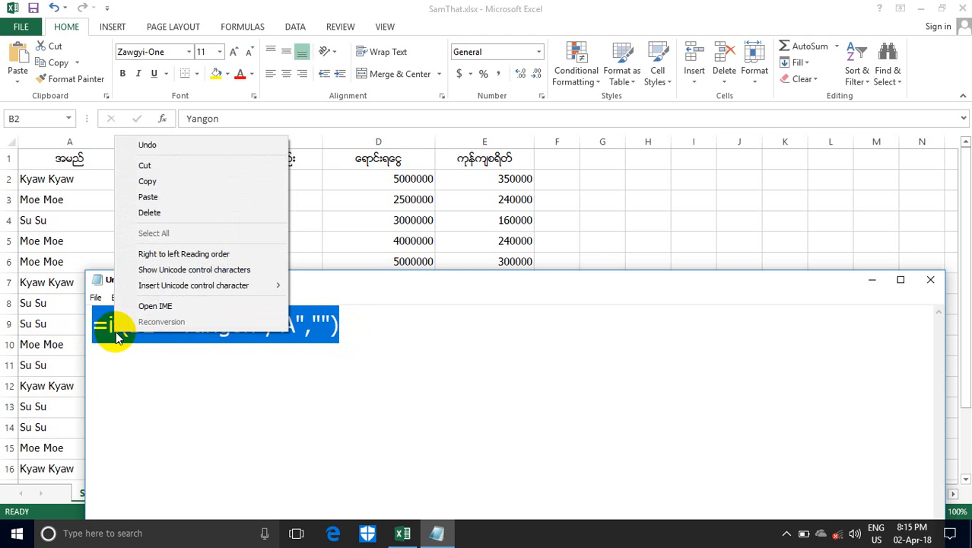
left_click(149, 181)
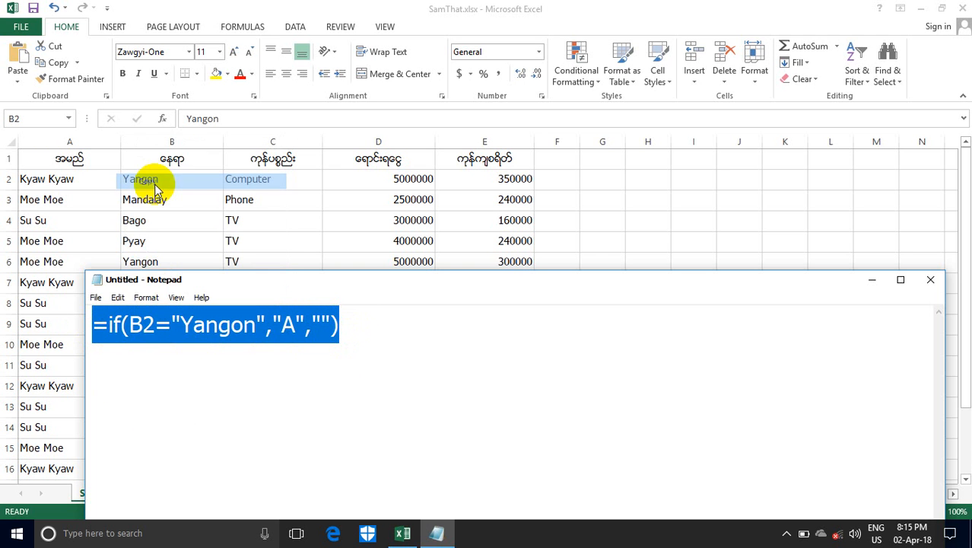
left_click(874, 281)
- Paste the copied formula =if(B2="Yangon","A","") into cell F2 and enter it
left_click(557, 182)
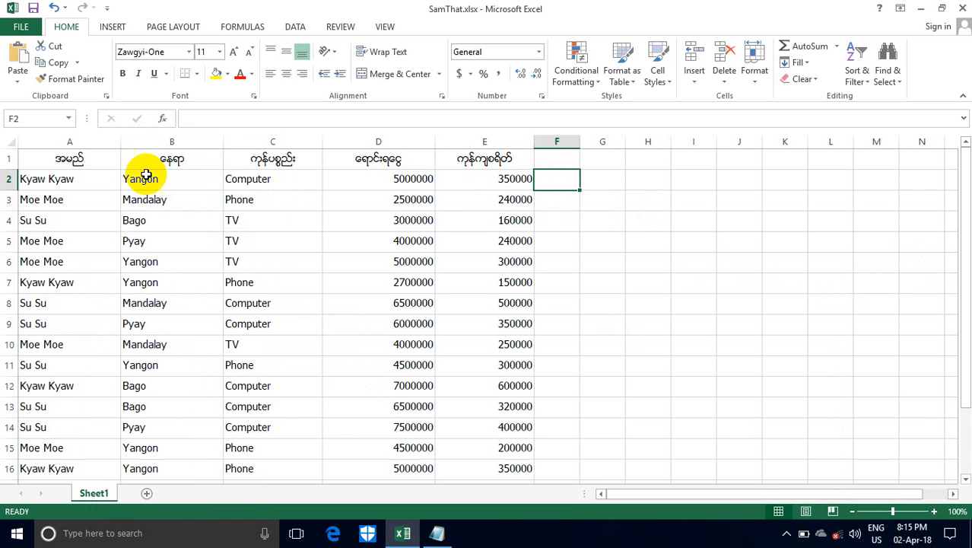
left_click(195, 119)
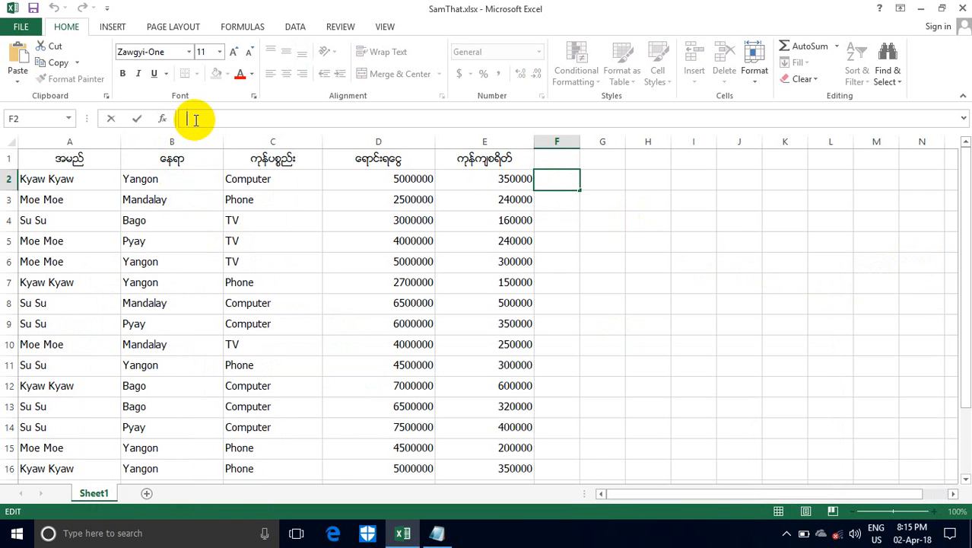
key("ctrl+v")
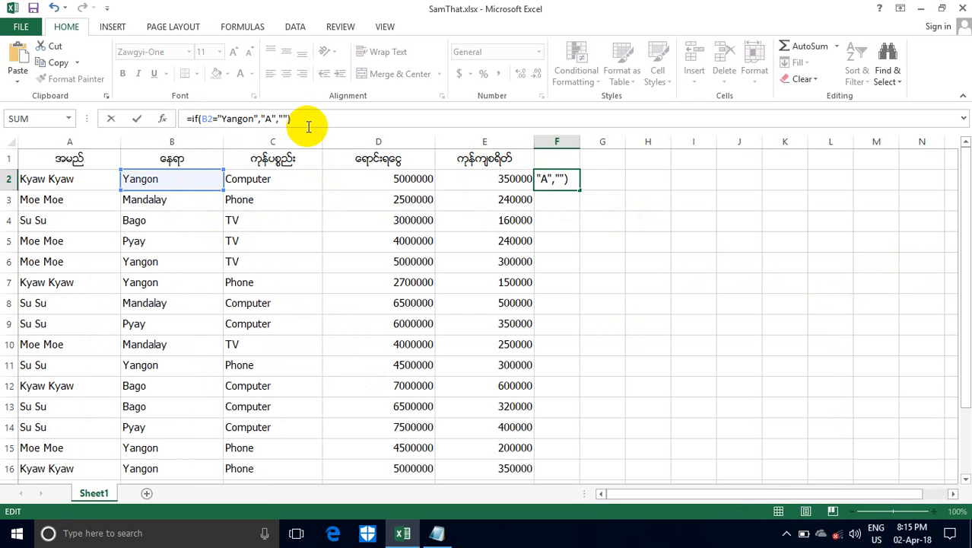
key("Return")
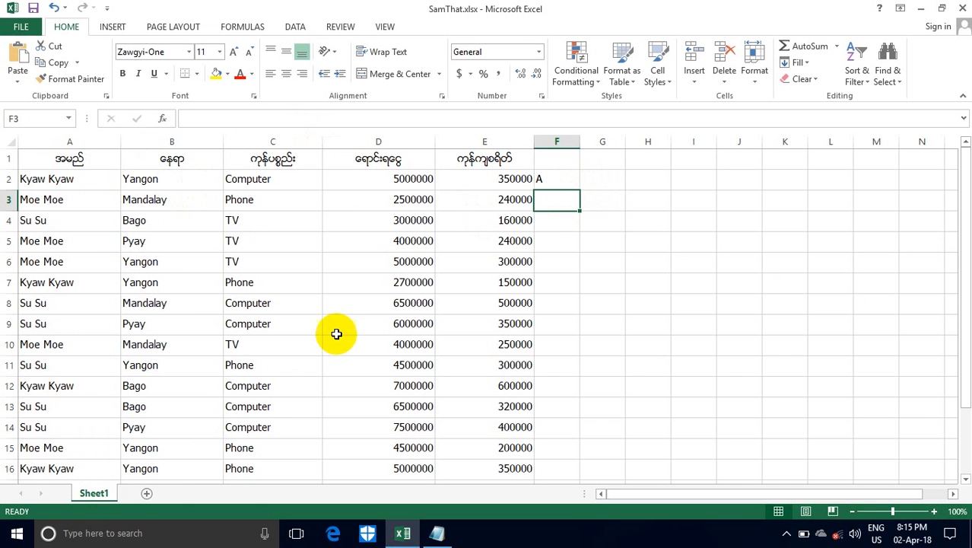
- Fill the Yangon IF formula from cell F2 down to F16 alongside the data rows
left_click(565, 181)
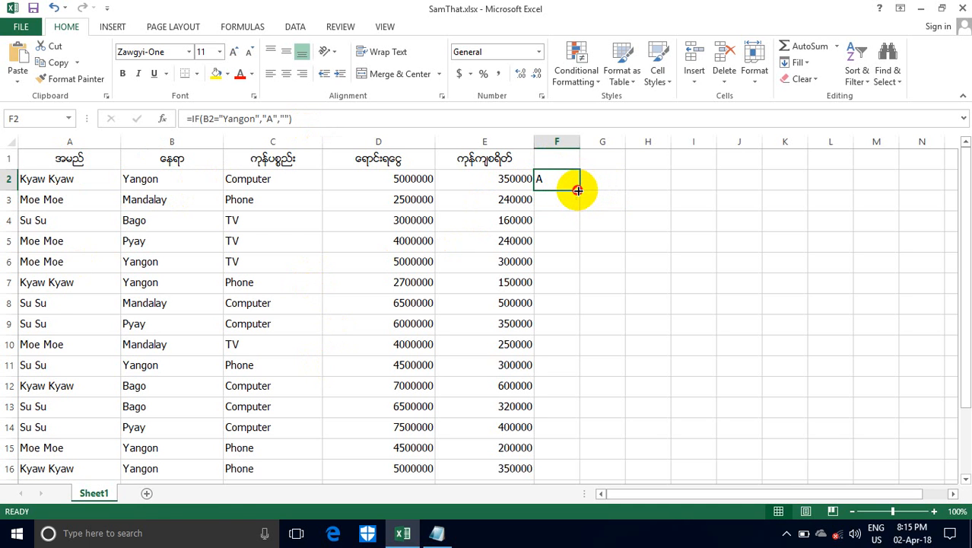
left_click_drag(578, 189, 582, 370)
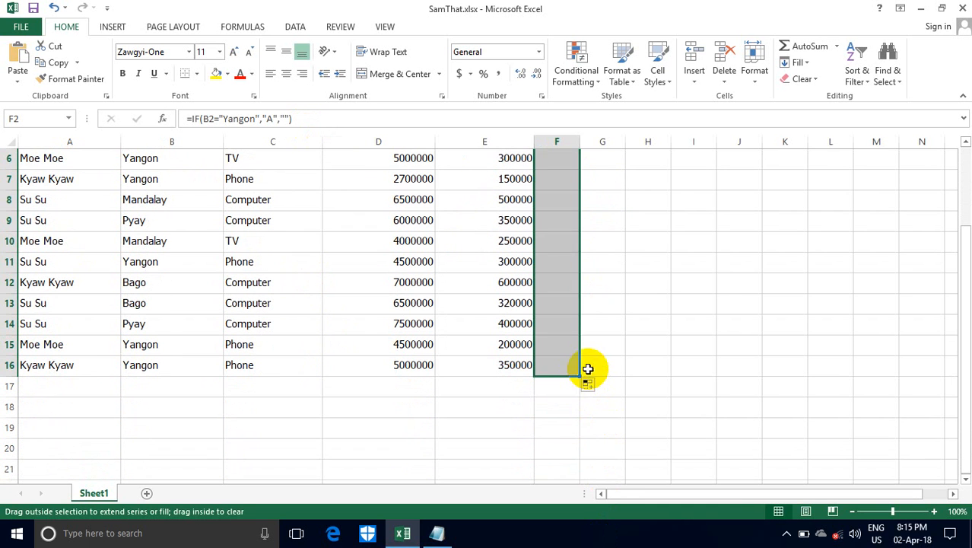
left_click_drag(962, 359, 963, 251)
left_click(649, 302)
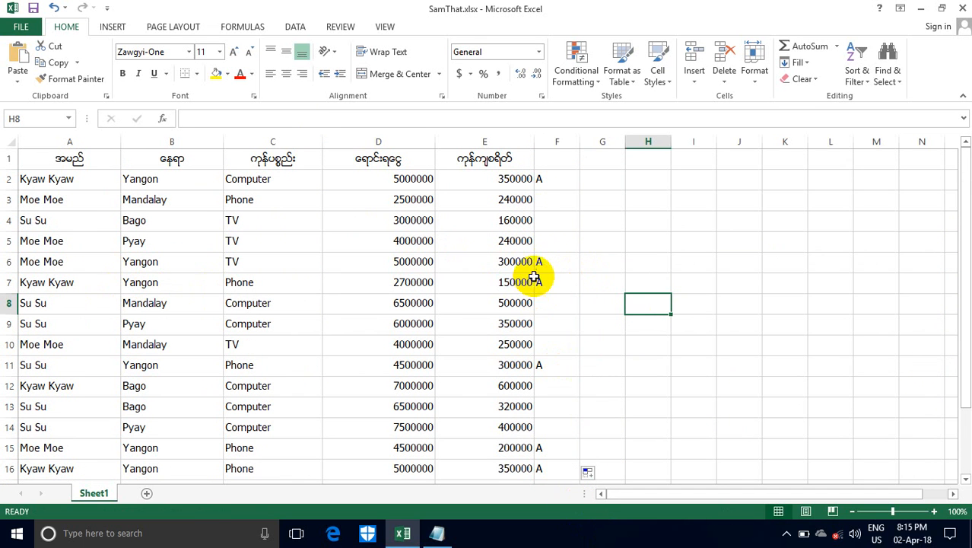
- Clear all contents of column F
left_click(549, 142)
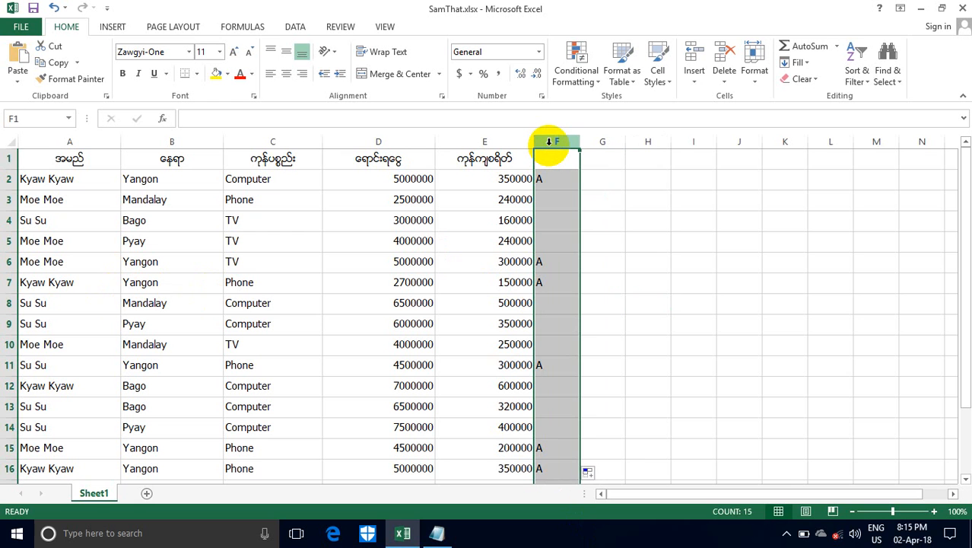
key("Delete")
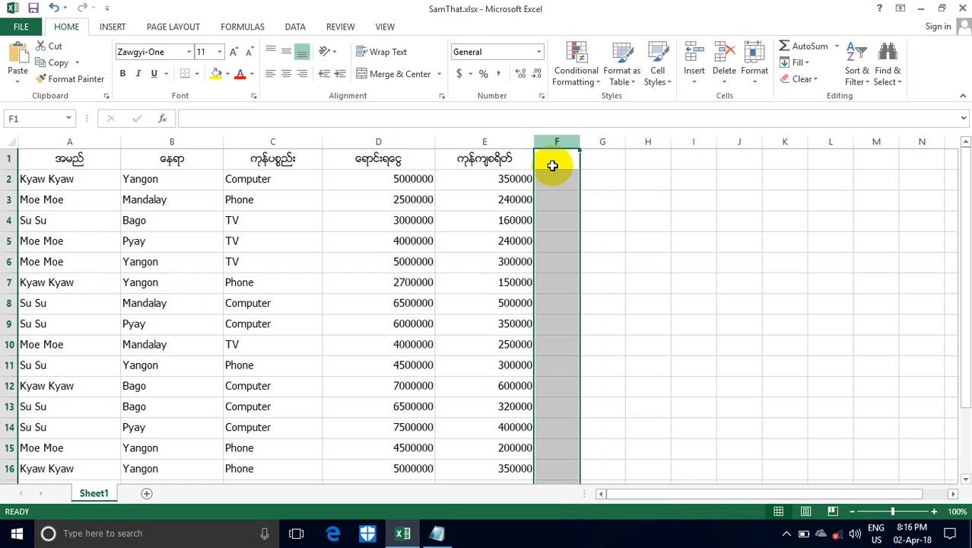
- Switch to Notepad, erase the entire Yangon formula, and shift the Notepad window slightly over the workbook
left_click(439, 535)
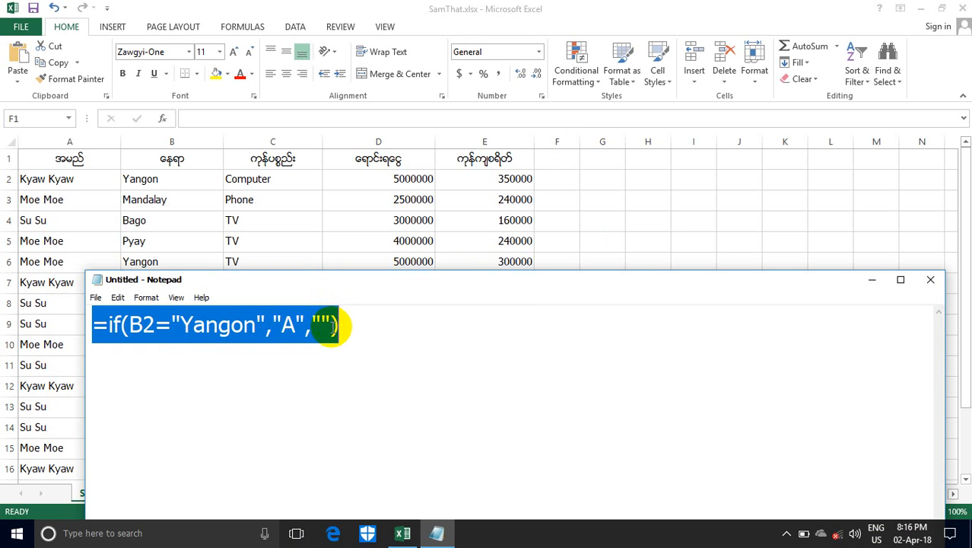
left_click(339, 326)
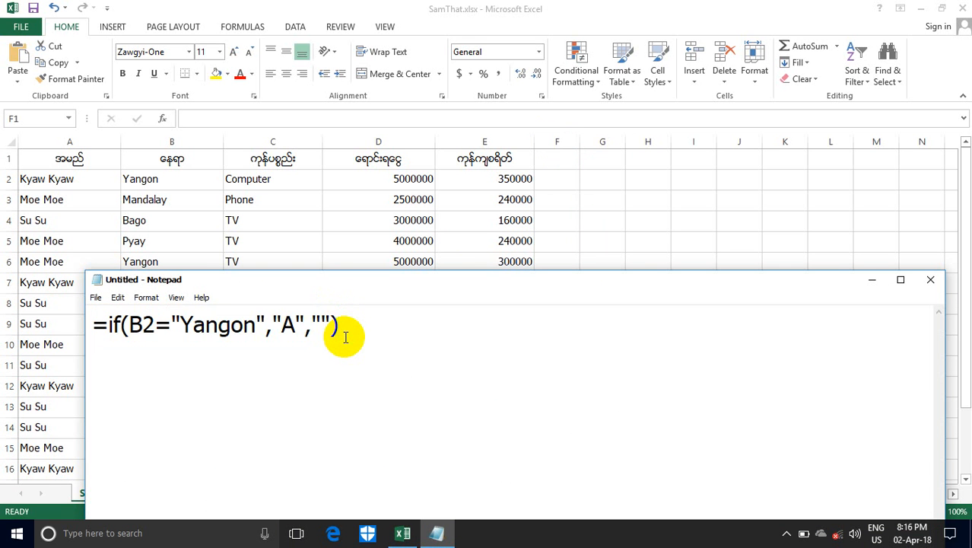
key("BackSpace")
key("BackSpace")
key("BackSpace")
key("BackSpace")
key("BackSpace")
key("BackSpace")
key("BackSpace")
key("BackSpace")
key("BackSpace")
key("BackSpace")
key("BackSpace")
key("BackSpace")
key("BackSpace")
key("BackSpace")
key("BackSpace")
key("BackSpace")
key("BackSpace")
key("BackSpace")
key("BackSpace")
key("BackSpace")
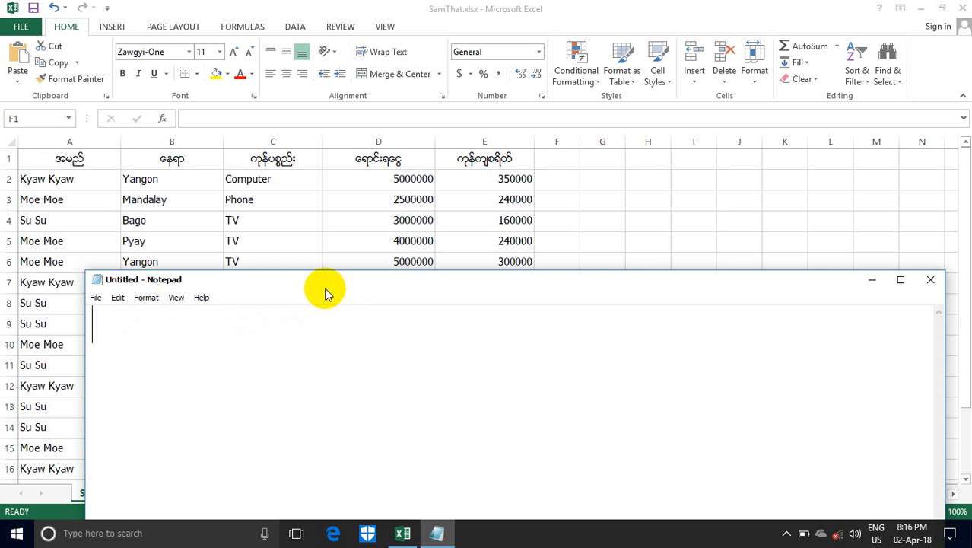
left_click_drag(326, 293, 350, 285)
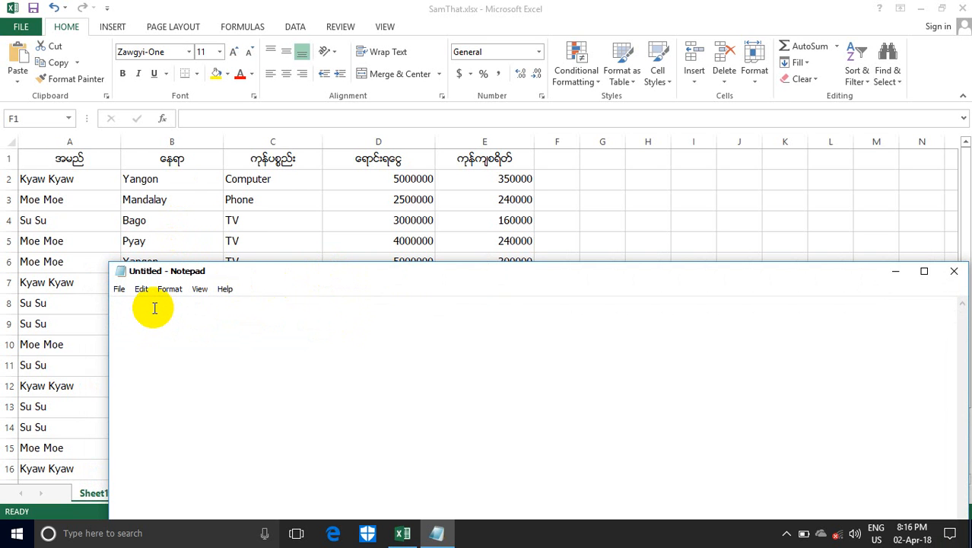
- Begin the new formula in Notepad with its first OR condition: =If(or(b2="Yangon"
type("=If(of")
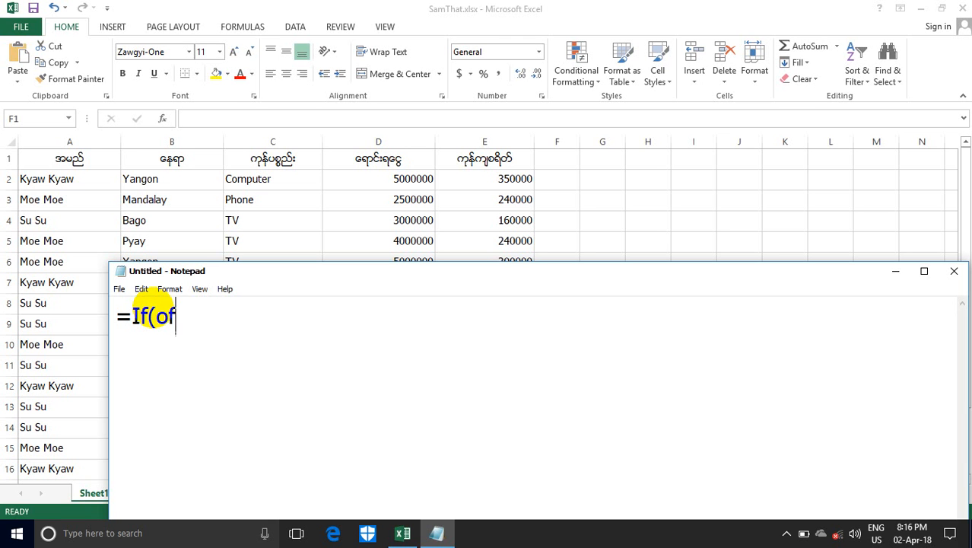
key("BackSpace")
type("r(")
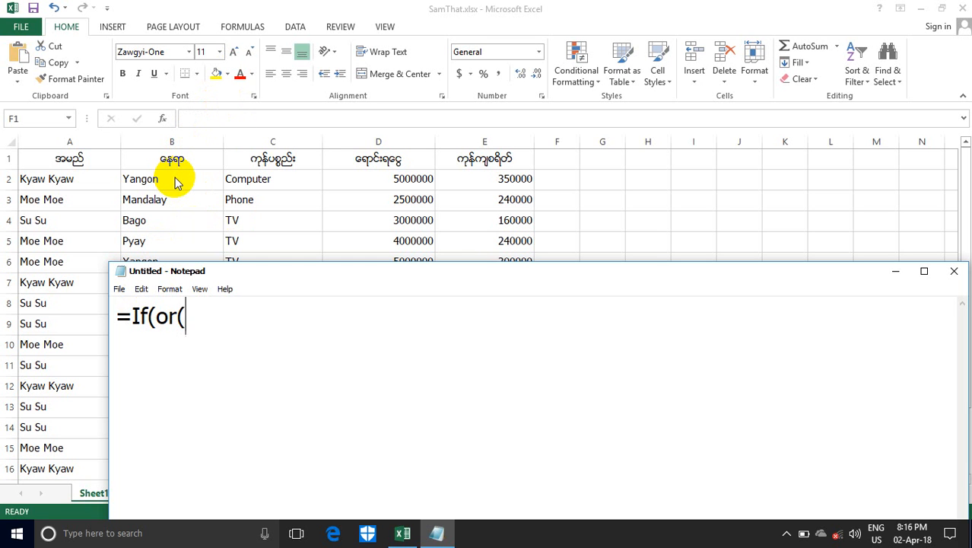
type("b")
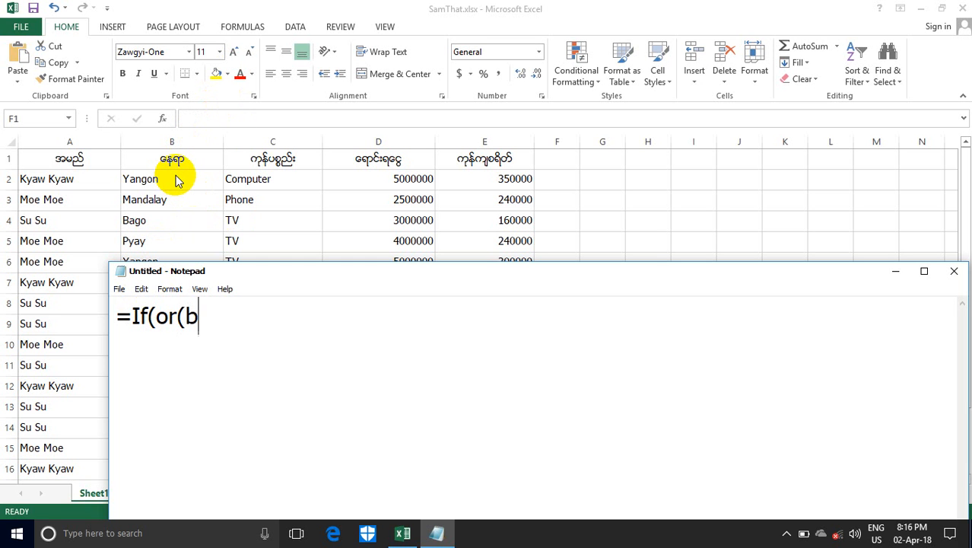
type("2=\"Yang")
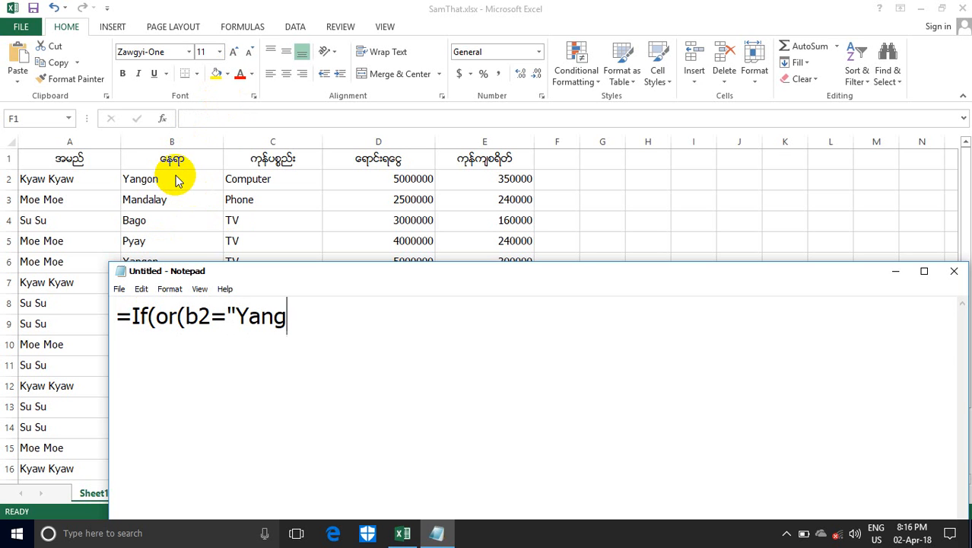
type("on\"")
- Add the second condition b2="Mandalay" to the formula and close the OR with a parenthesis and a comma
type(",b")
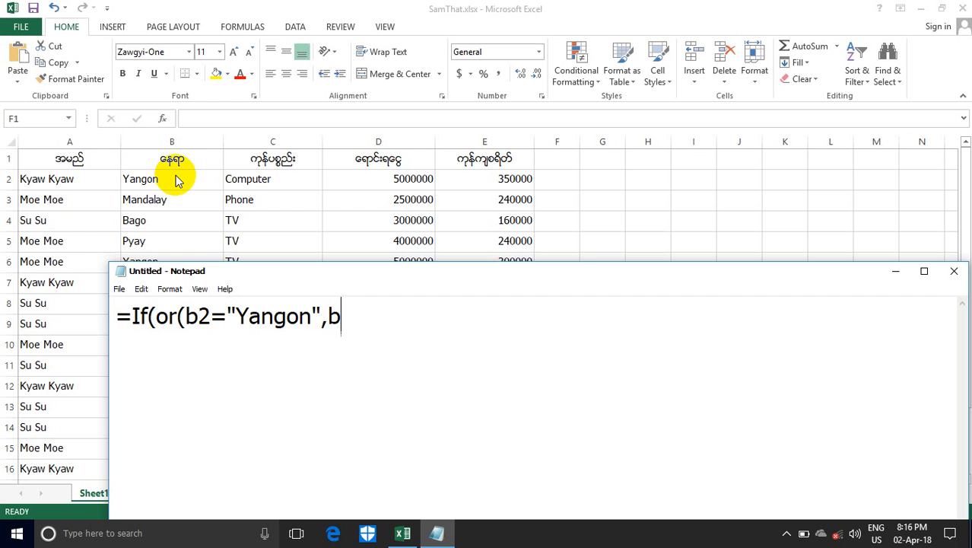
type("2+")
key("BackSpace")
type("=")
type("\"")
type("Ma")
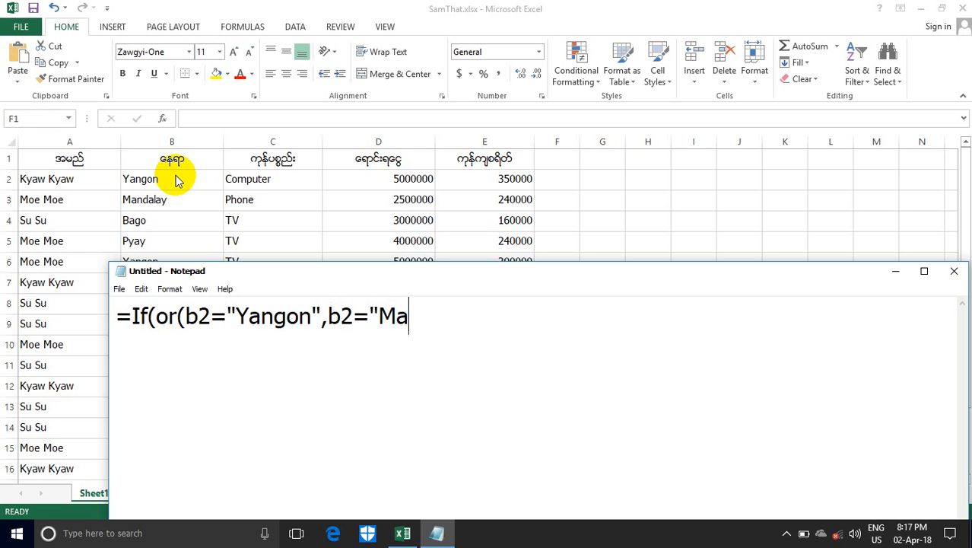
type("ndalay")
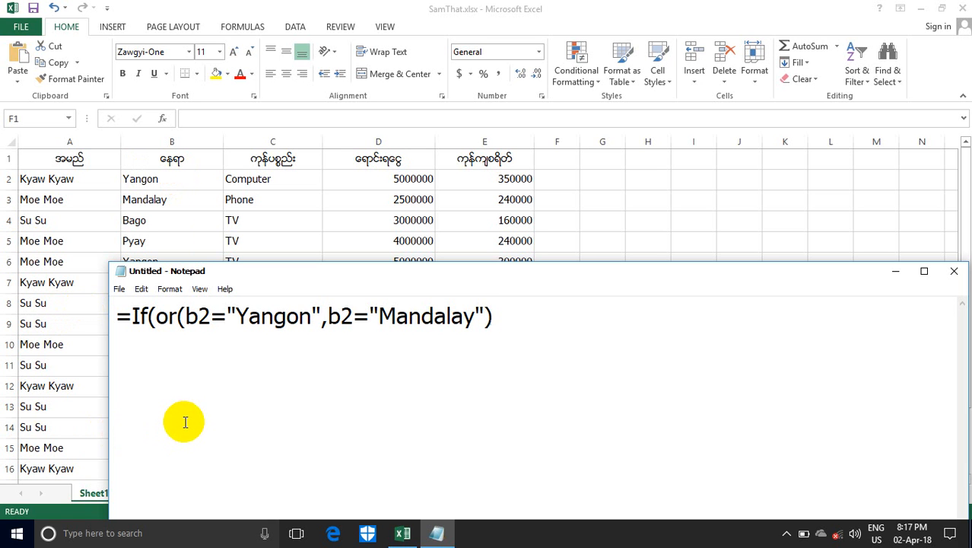
type("\"),")
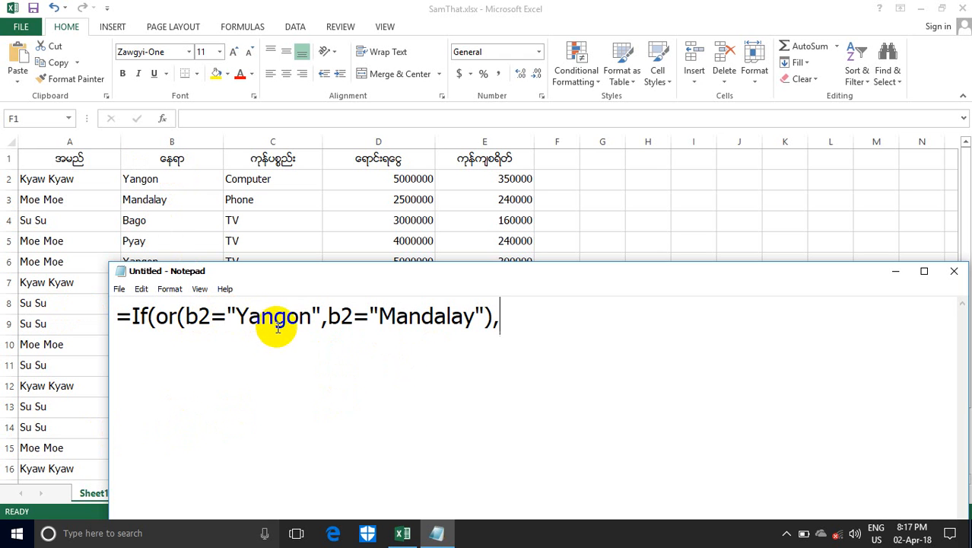
- Finish the formula with "A" as the true result and "C" as the false result, including the closing parenthesis
double_click(343, 318)
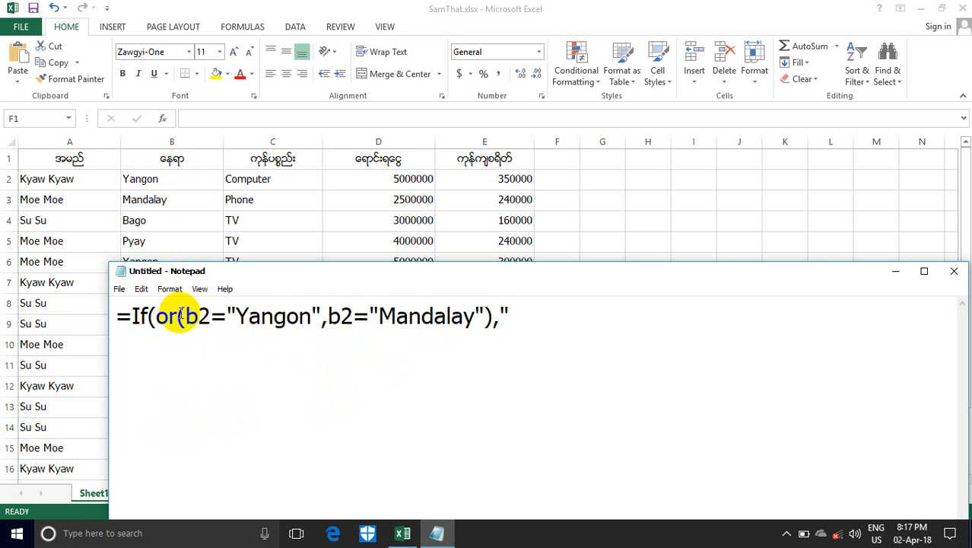
type("A\"")
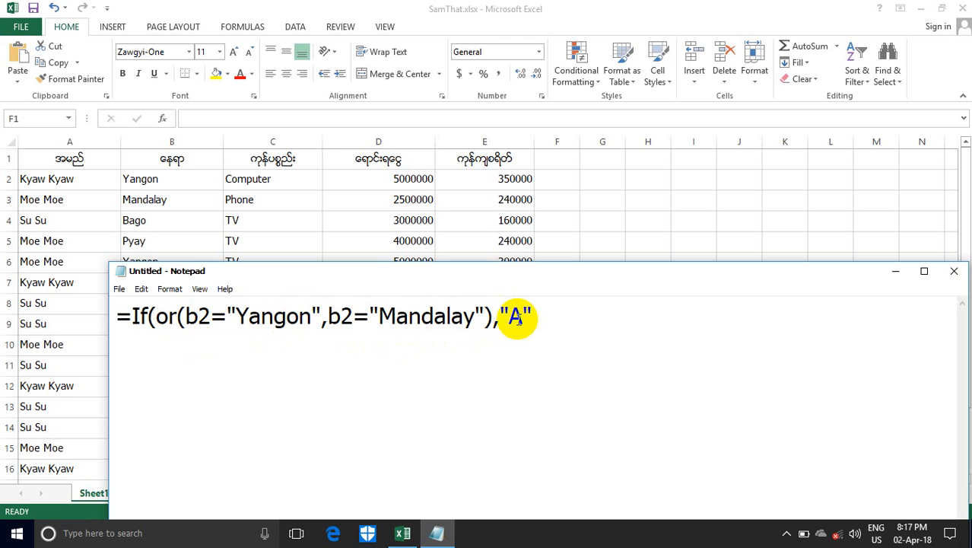
key("BackSpace")
type(",")
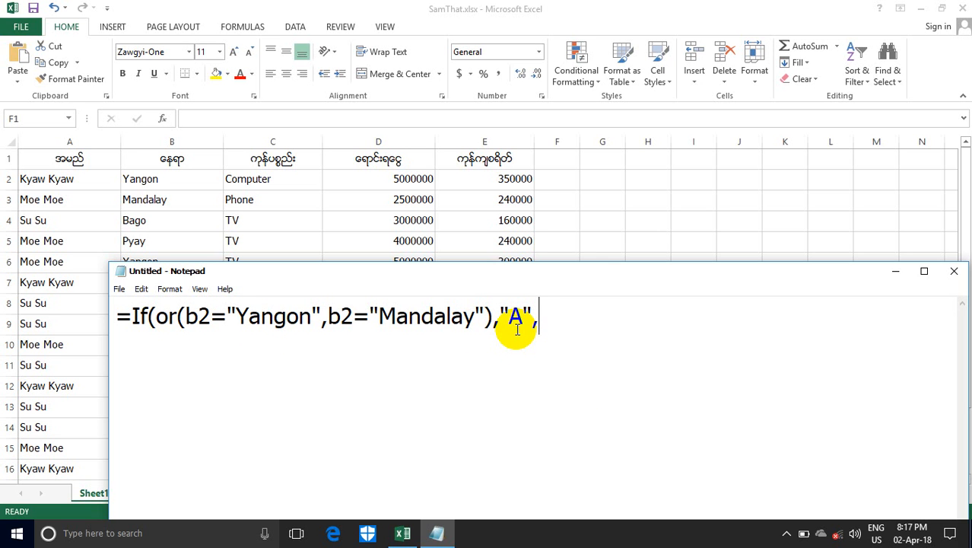
type("\"C\")")
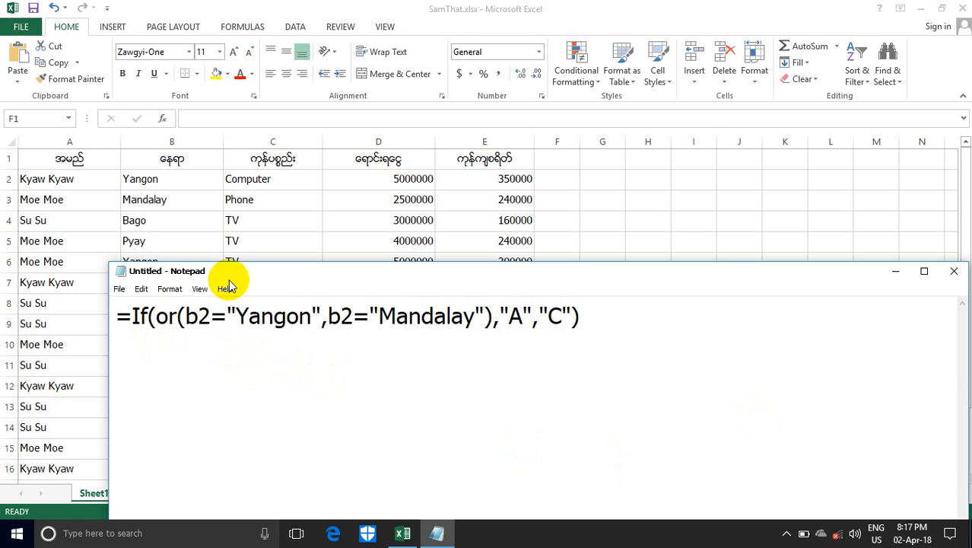
- Shift the Notepad window slightly over the workbook and copy the entire OR formula
left_click_drag(228, 274, 189, 264)
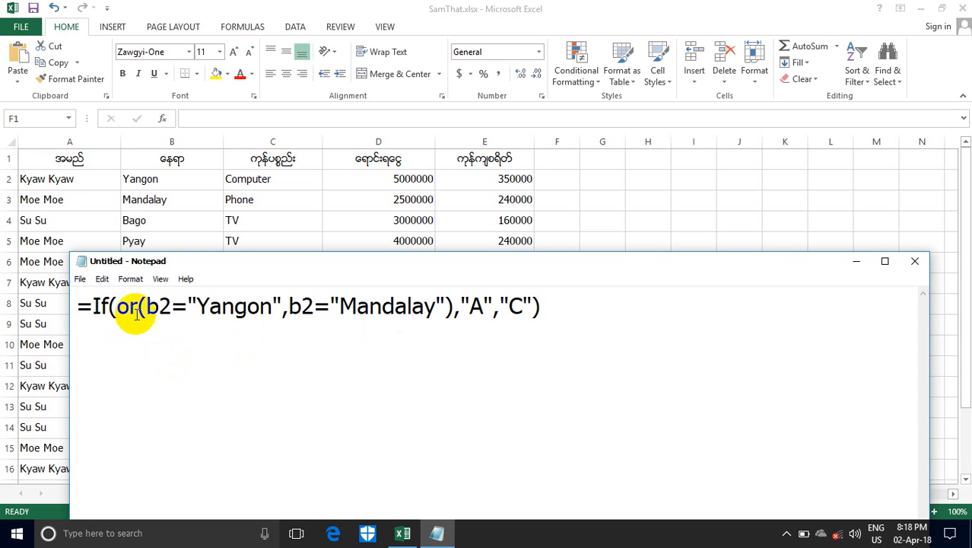
double_click(476, 309)
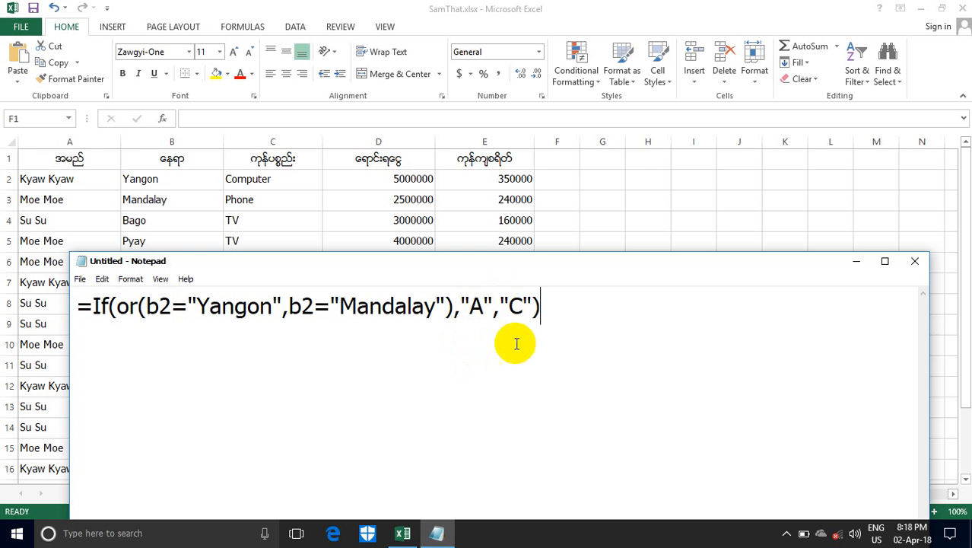
left_click_drag(542, 308, 106, 311)
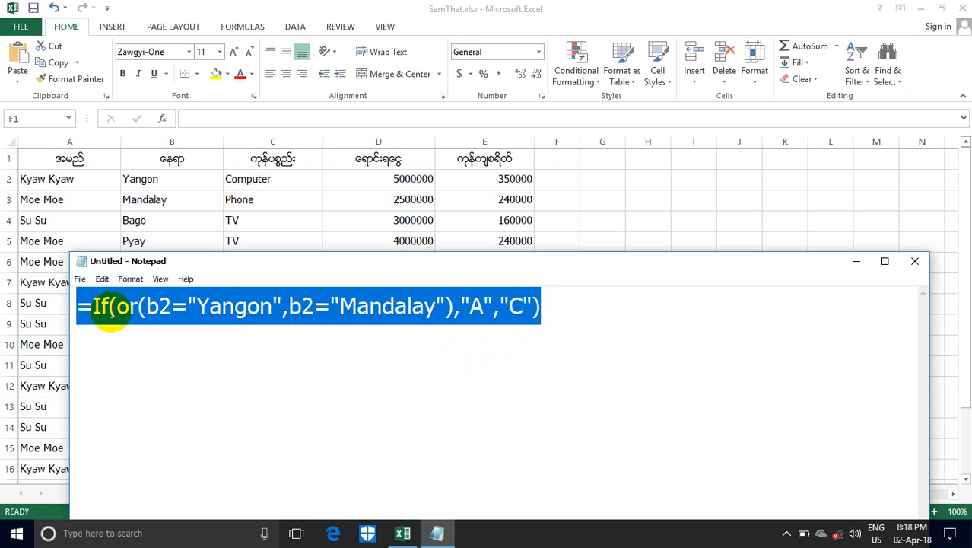
right_click(112, 320)
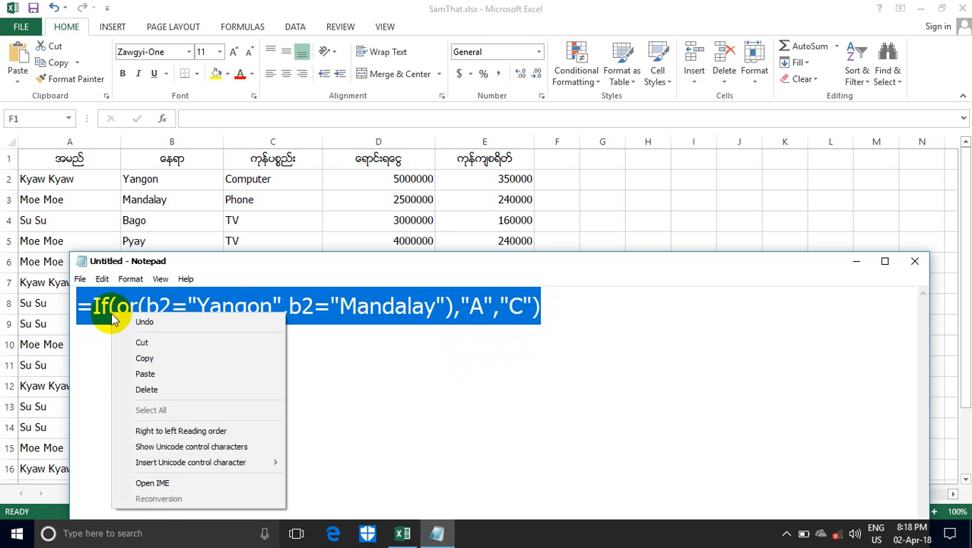
left_click(167, 359)
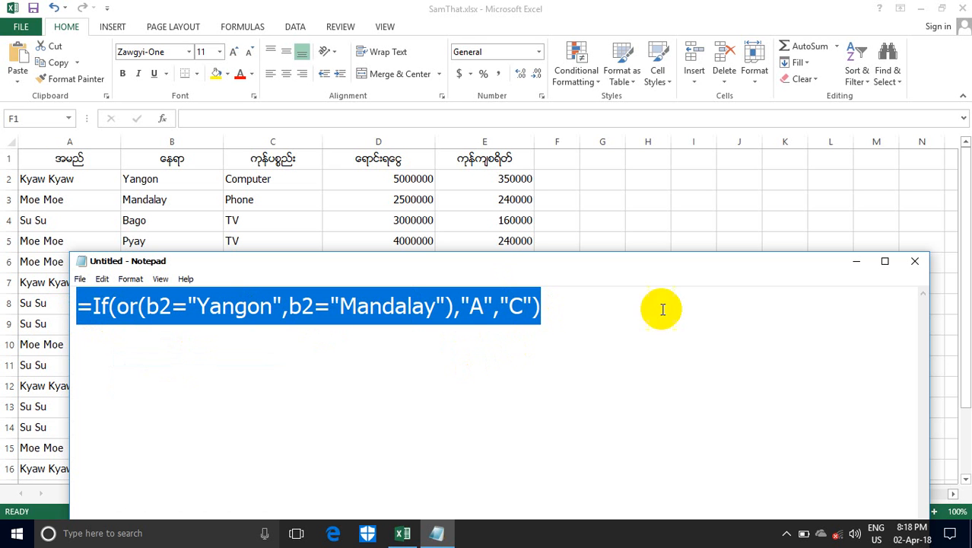
- Return to the workbook and enter the copied formula =If(or(b2="Yangon",b2="Mandalay"),"A","C") in cell F2
left_click(859, 266)
left_click(563, 188)
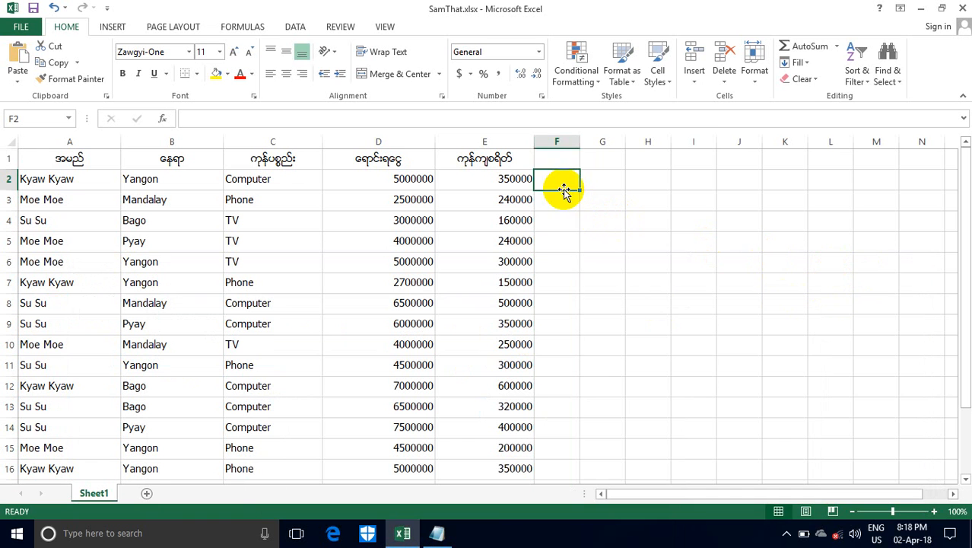
left_click(196, 122)
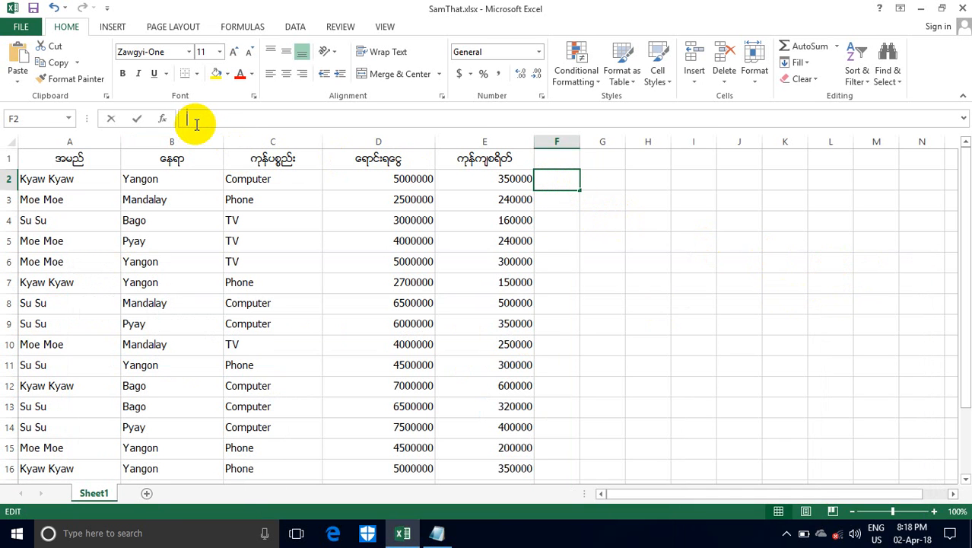
key("ctrl+v")
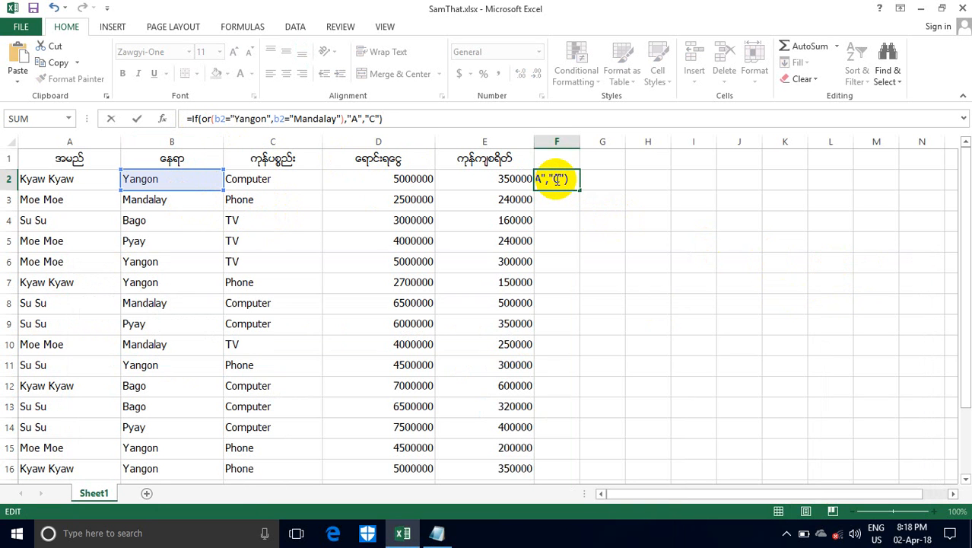
key("Return")
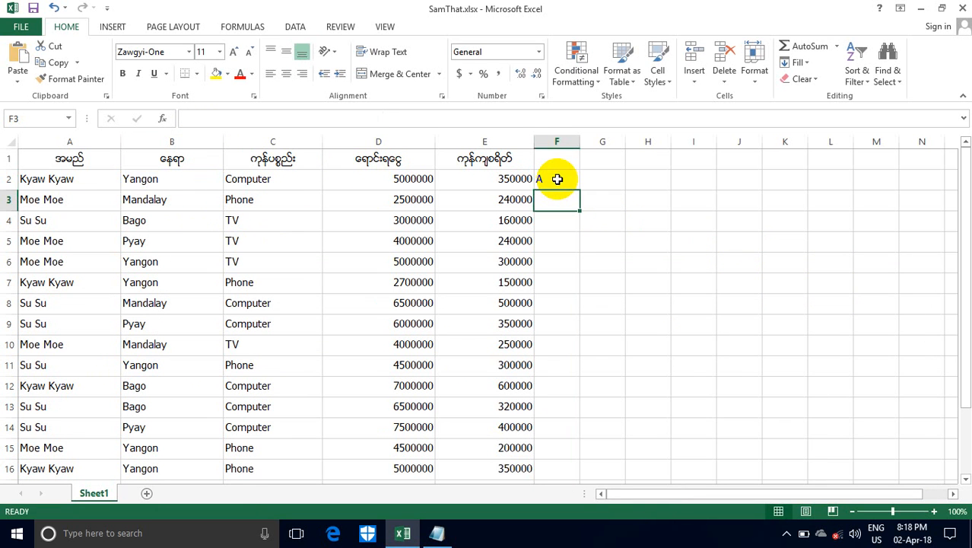
- Fill the OR formula from cell F2 down to F14
left_click(556, 183)
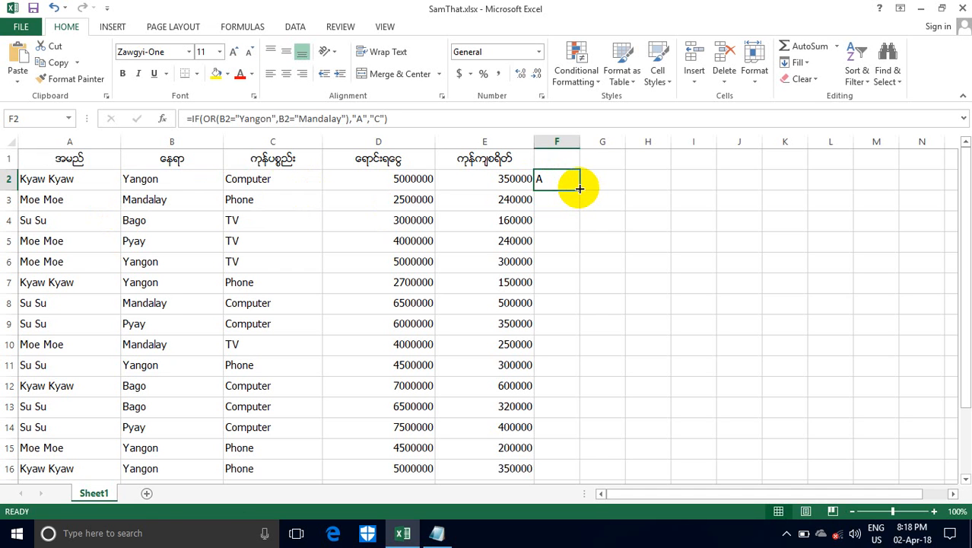
left_click_drag(580, 189, 574, 430)
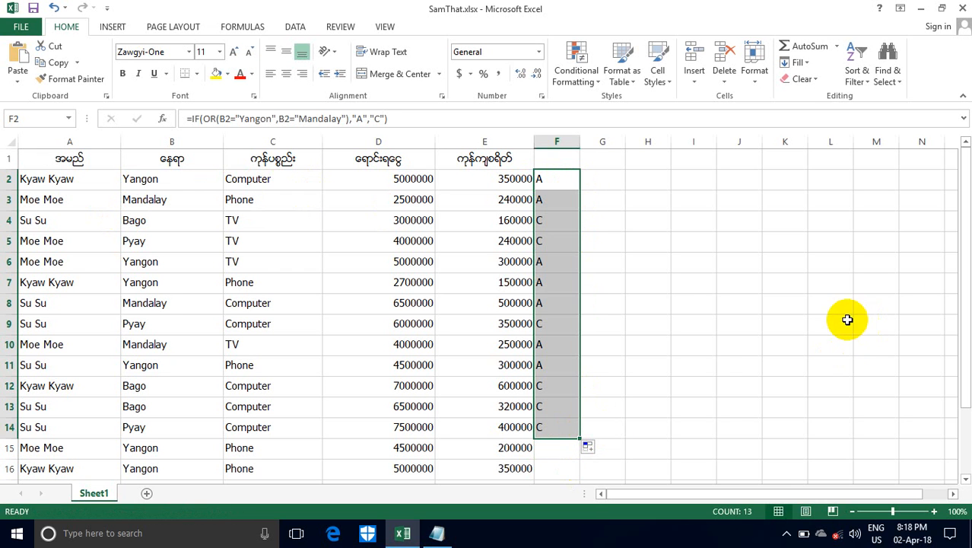
left_click(740, 304)
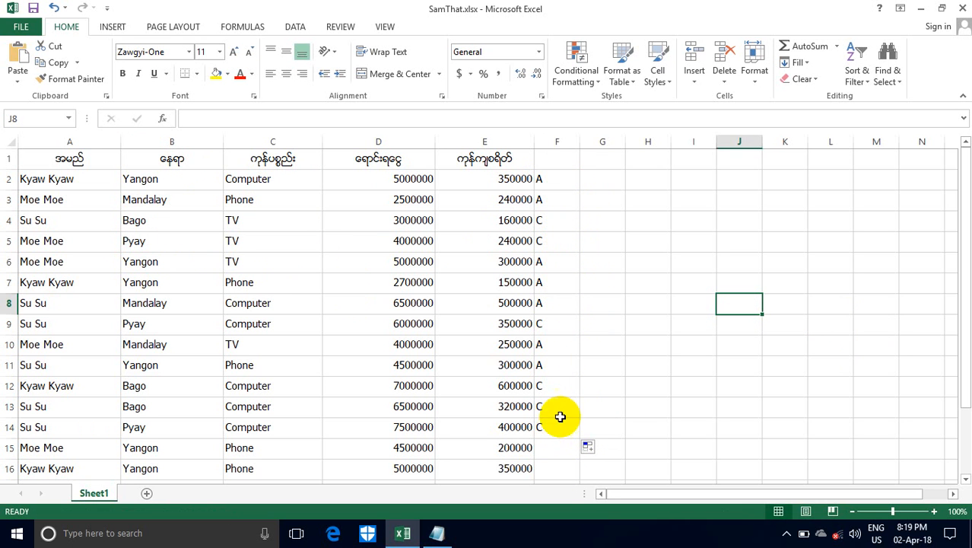
- Clear the OR formula results from the whole of column F
left_click(554, 162)
left_click(553, 141)
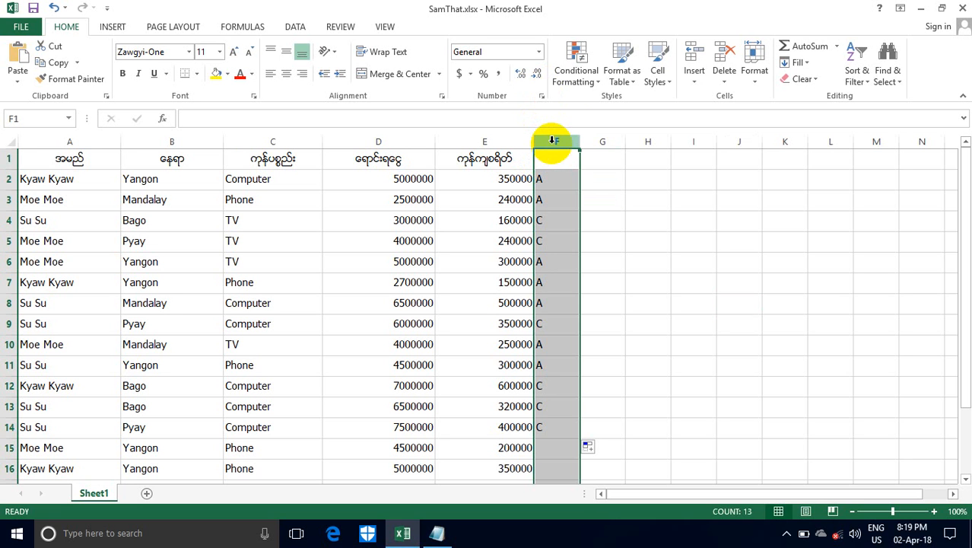
key("Delete")
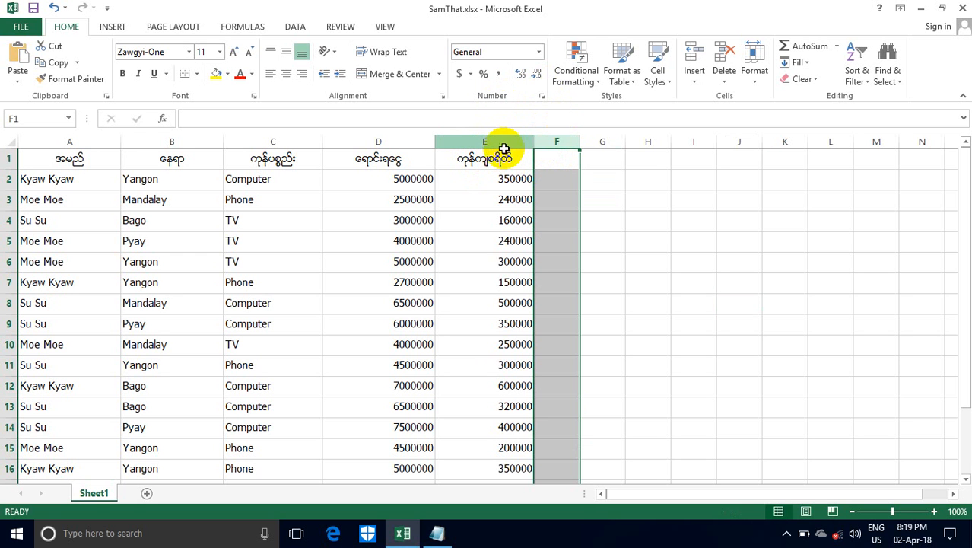
- Switch to Notepad, erase the entire OR formula, and reposition the window so rows 1 to 6 of the table stay uncovered
left_click(435, 533)
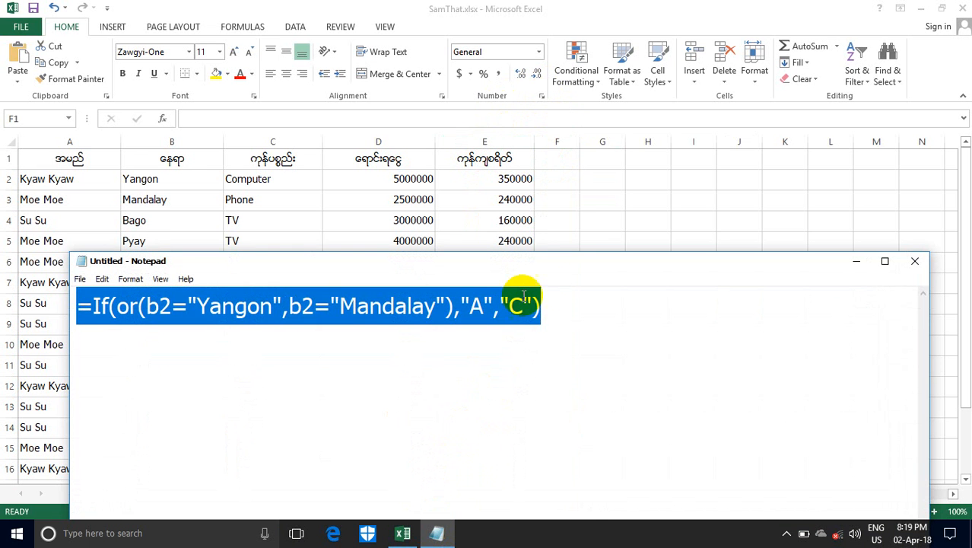
key("Delete")
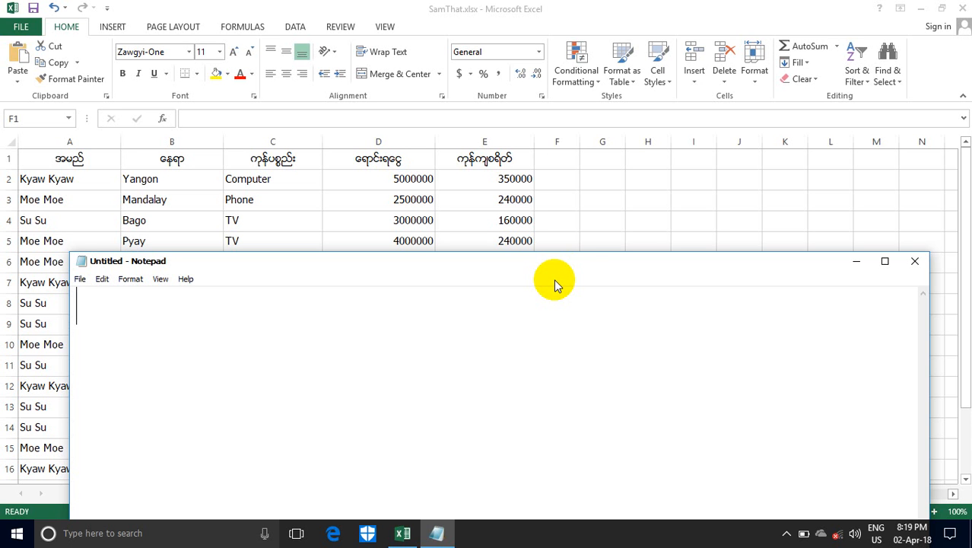
left_click_drag(388, 270, 302, 425)
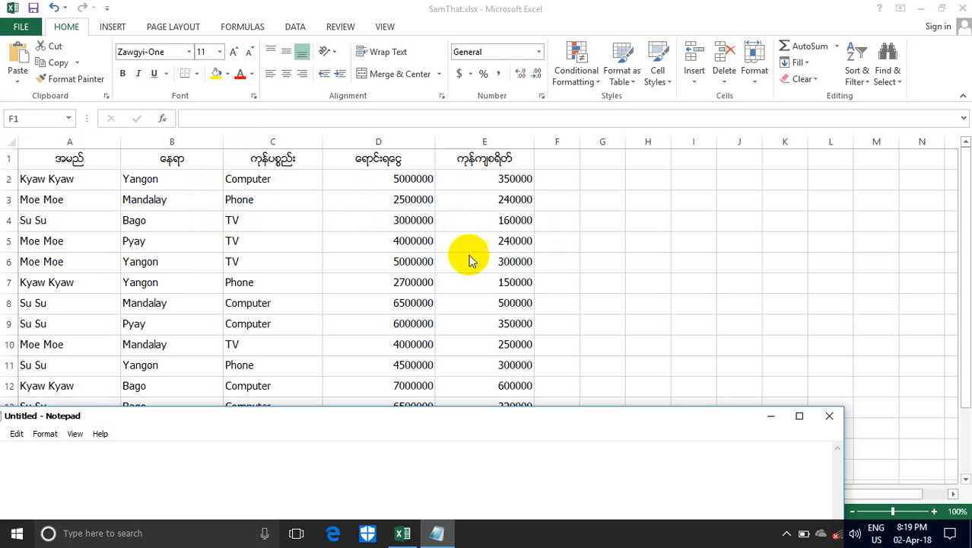
left_click_drag(257, 425, 394, 285)
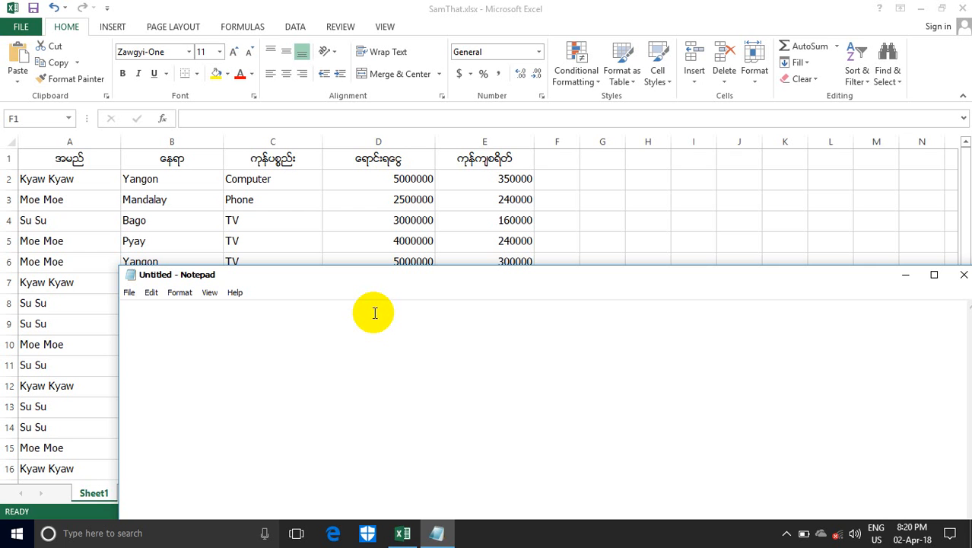
- Start the AND formula in Notepad with its first condition, =If(And(b2="Yangon",
type("=If(")
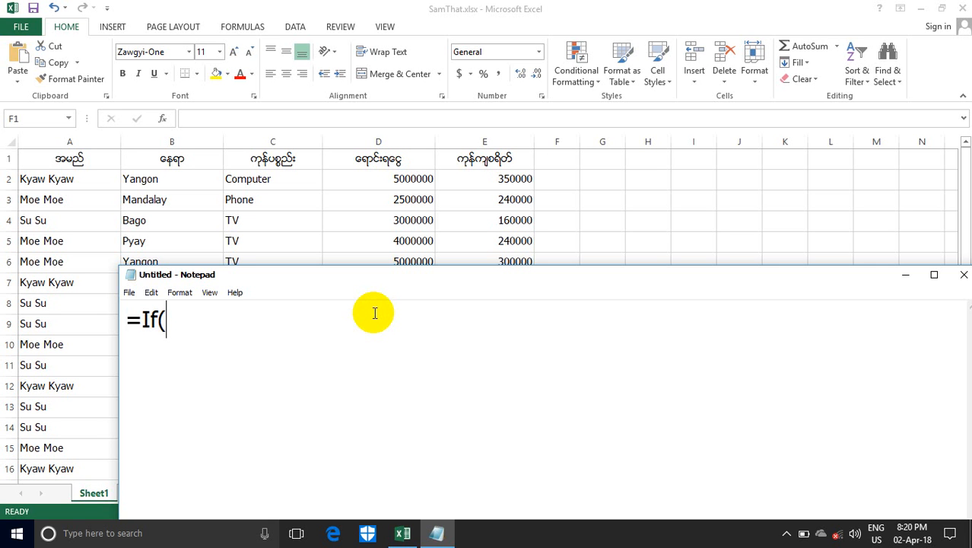
type("And")
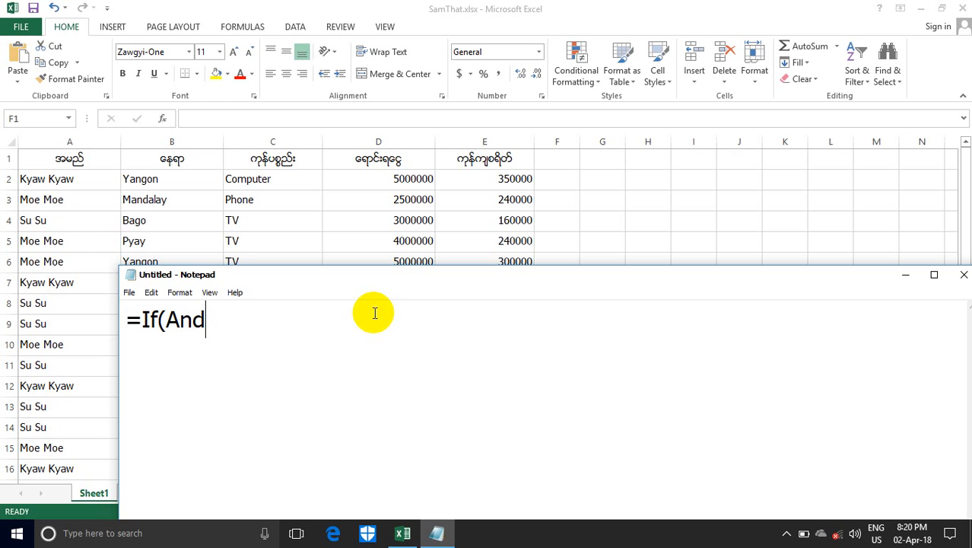
type("(b2")
type("=")
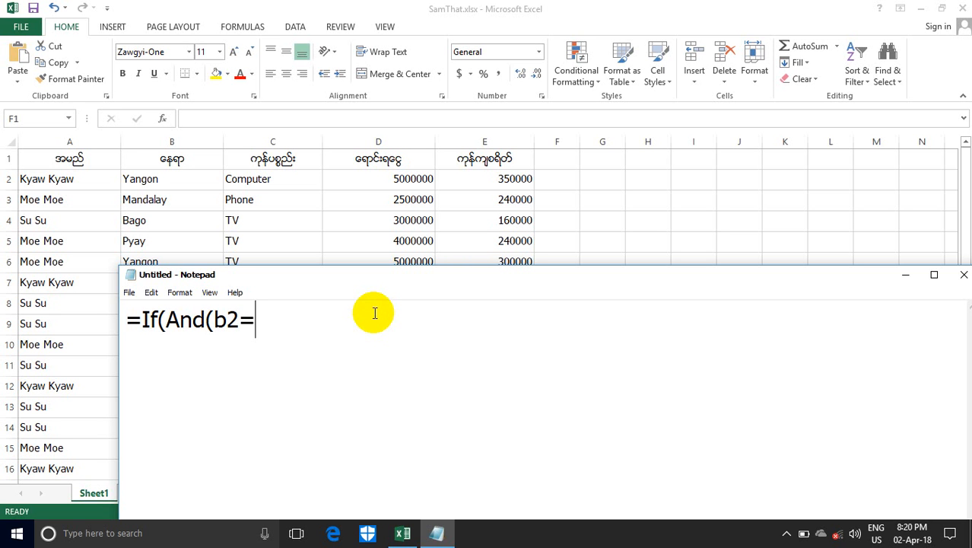
type("'")
key("BackSpace")
type("\"Yan")
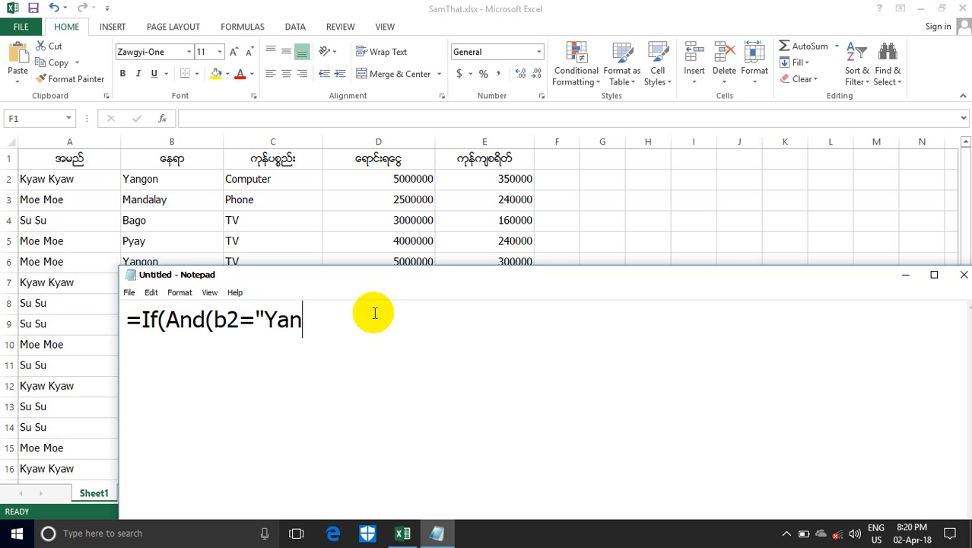
type("gon\"")
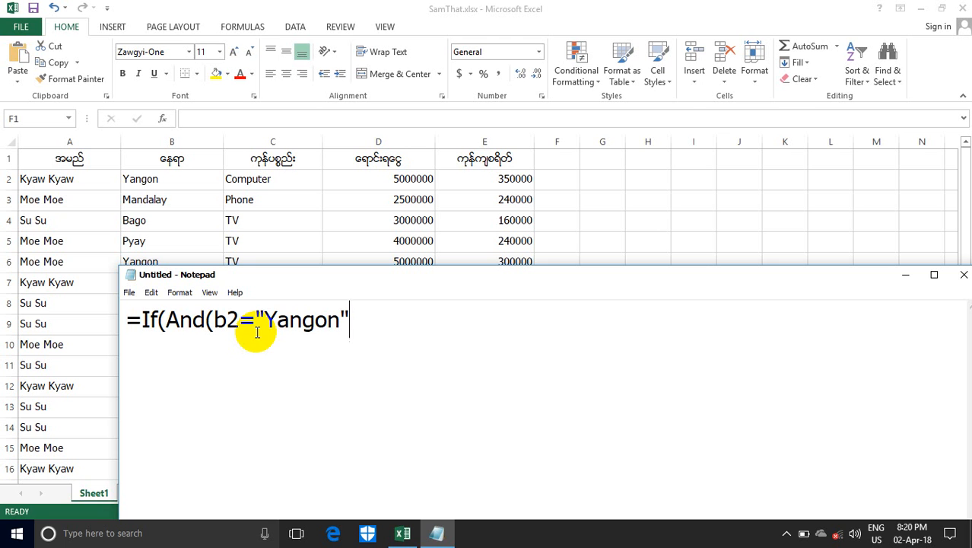
type(",")
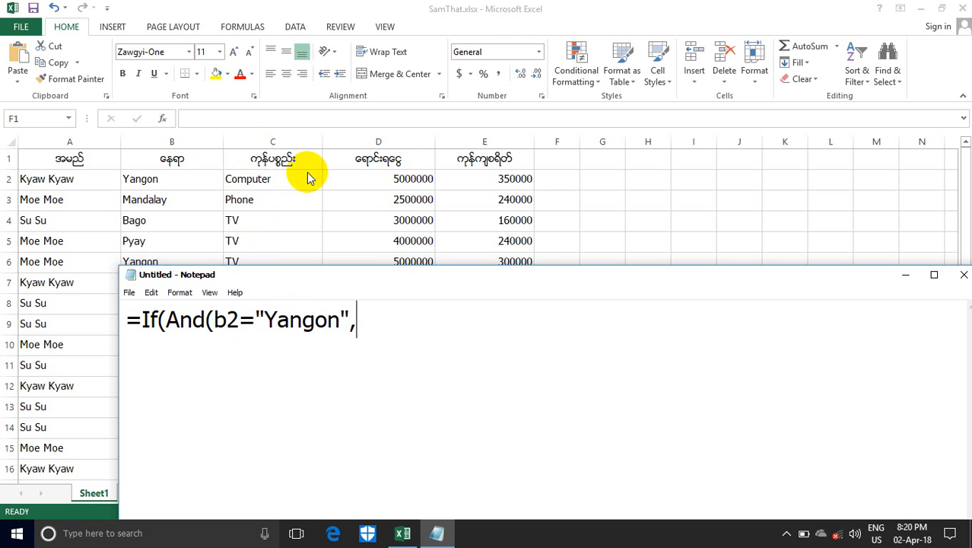
- Complete the Notepad formula with the condition C2="Phone" and the results "A" and "", closing both brackets
type("C2=")
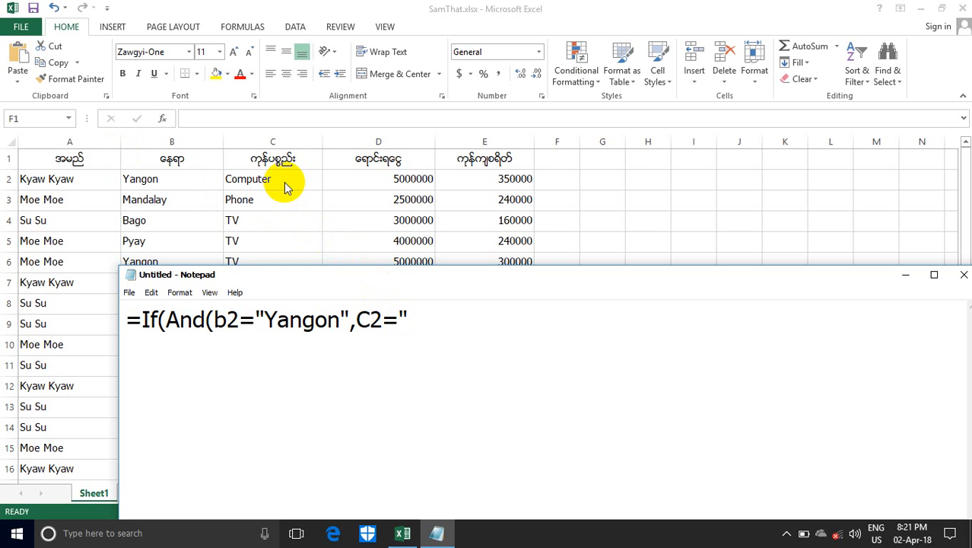
type("Phone")
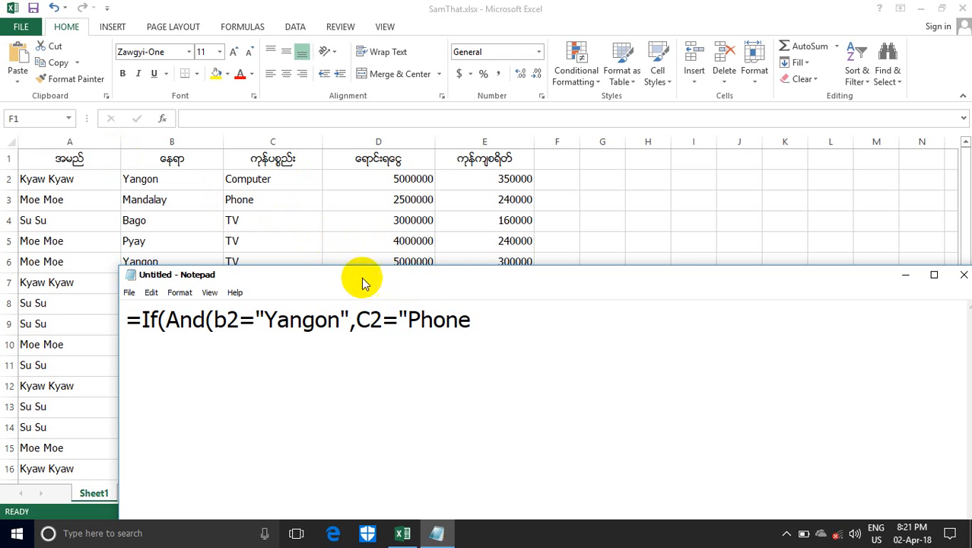
left_click_drag(434, 321, 448, 320)
left_click(460, 320)
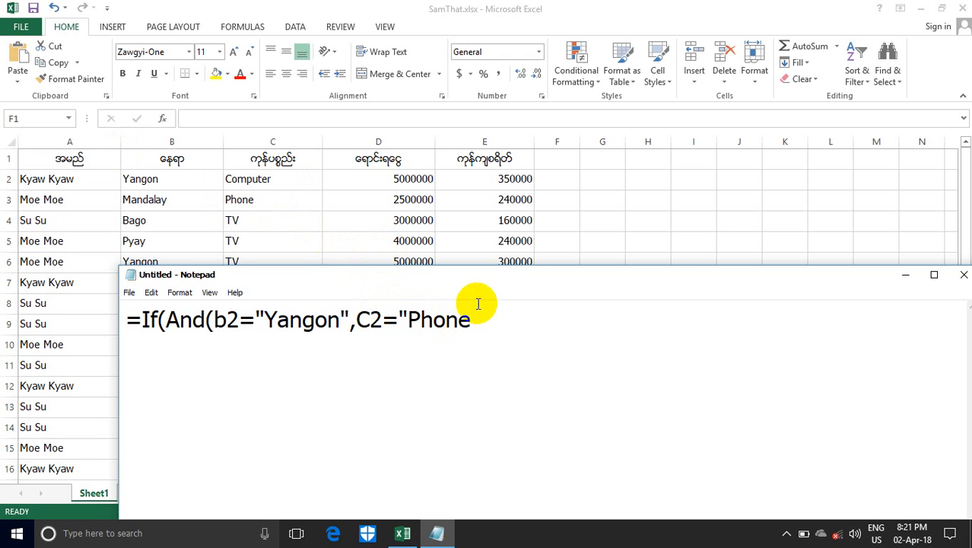
type("\"")
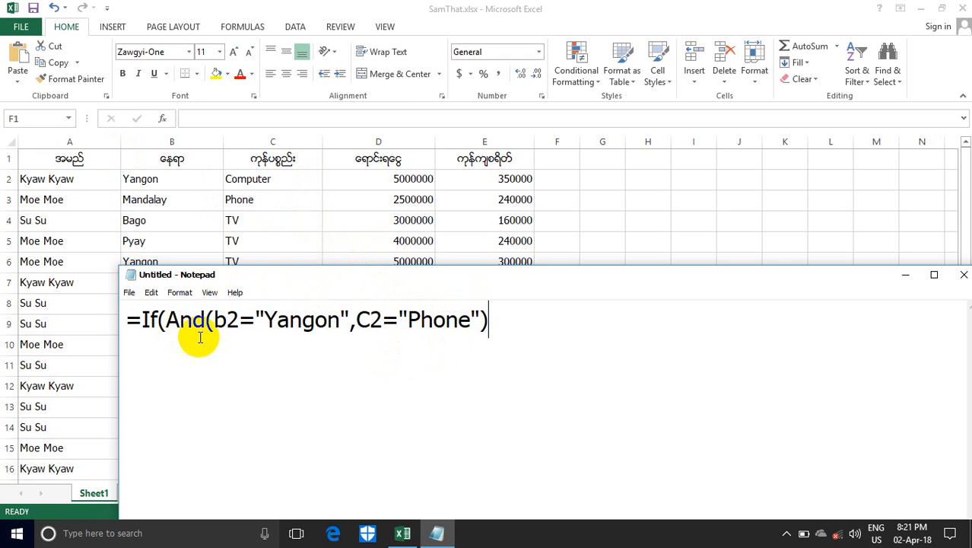
left_click_drag(214, 321, 253, 320)
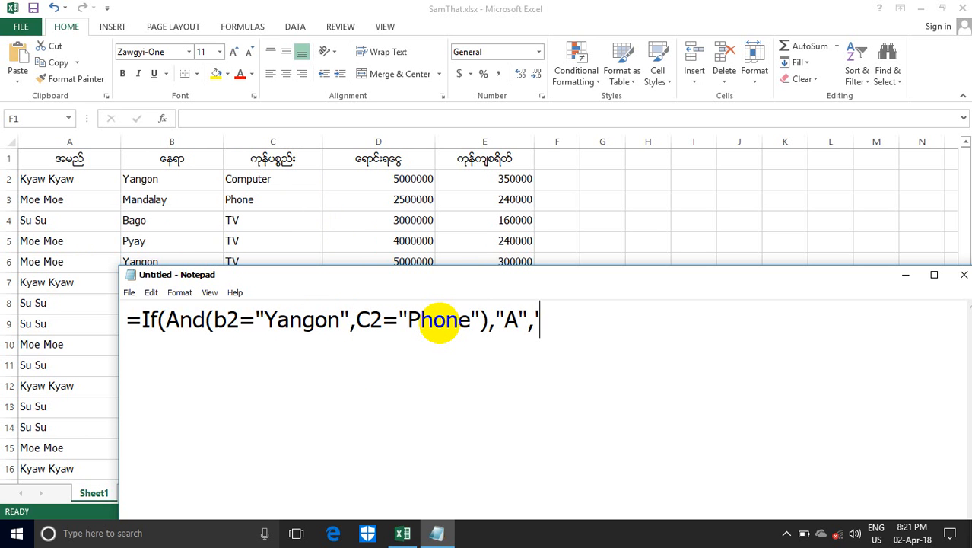
type("\"")
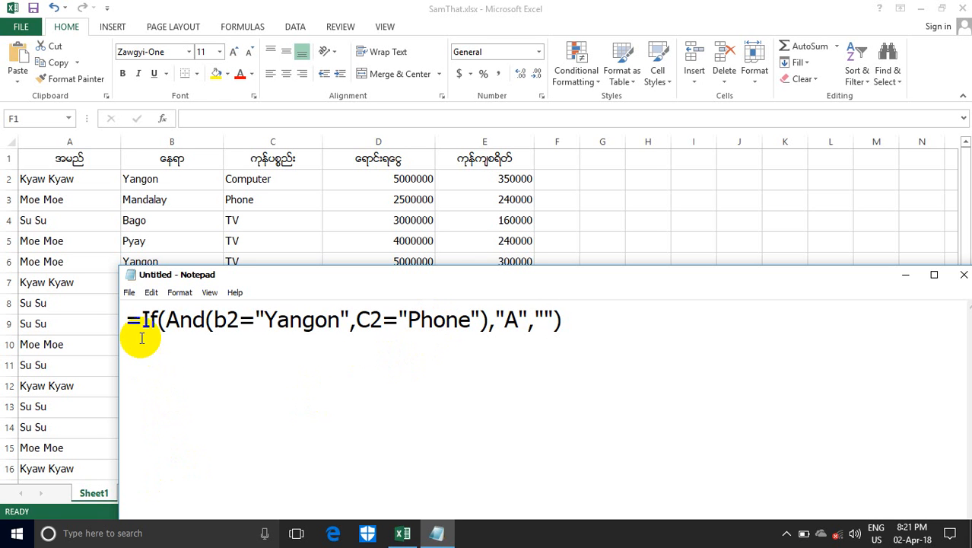
left_click_drag(206, 321, 239, 321)
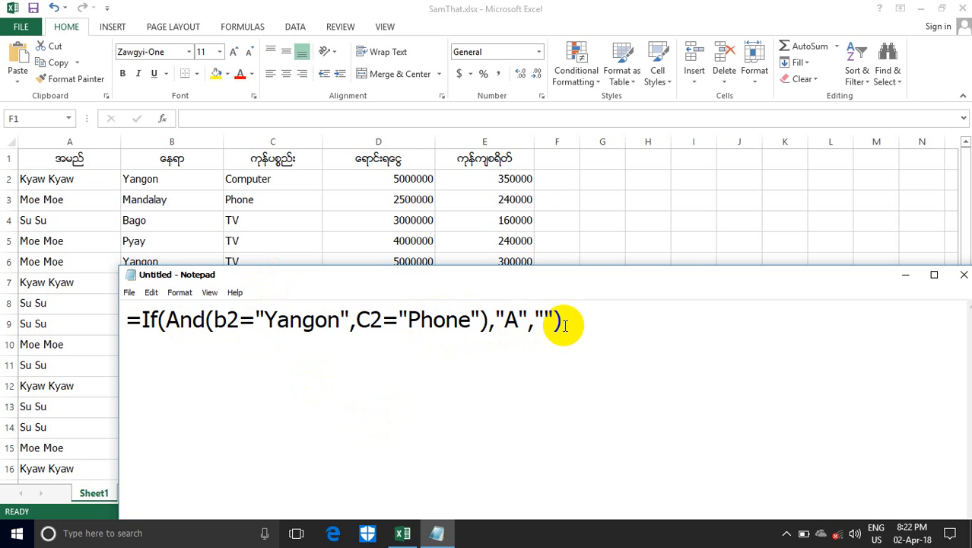
- Copy the whole formula =If(And(b2="Yangon",C2="Phone"),"A","") from Notepad and enter it in cell F2 of the workbook
left_click_drag(562, 320, 104, 302)
right_click(201, 322)
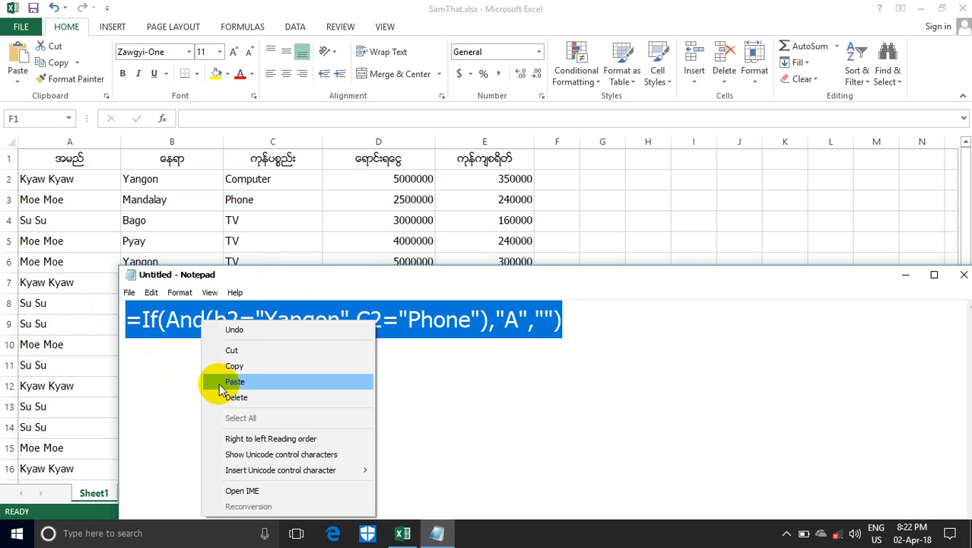
left_click(256, 369)
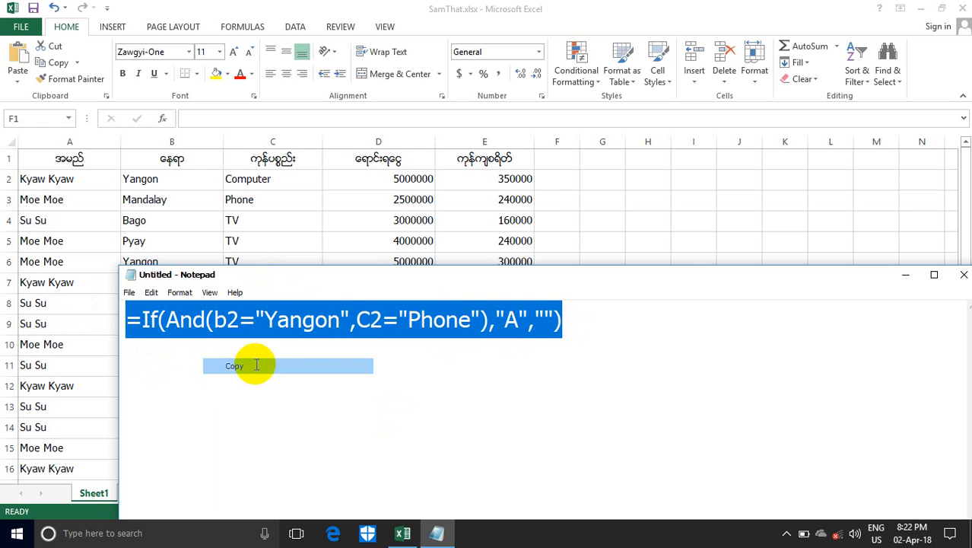
left_click(905, 274)
left_click(560, 185)
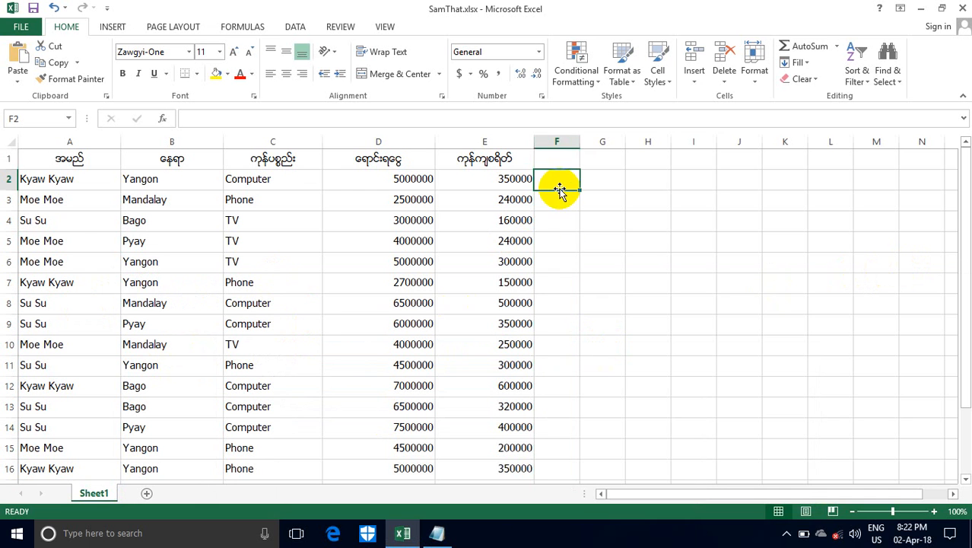
left_click(195, 116)
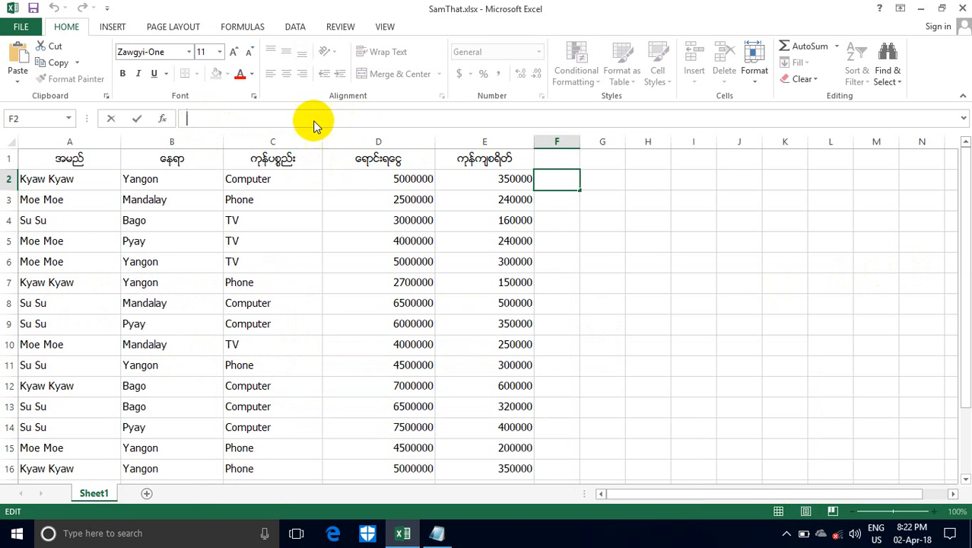
key("ctrl+v")
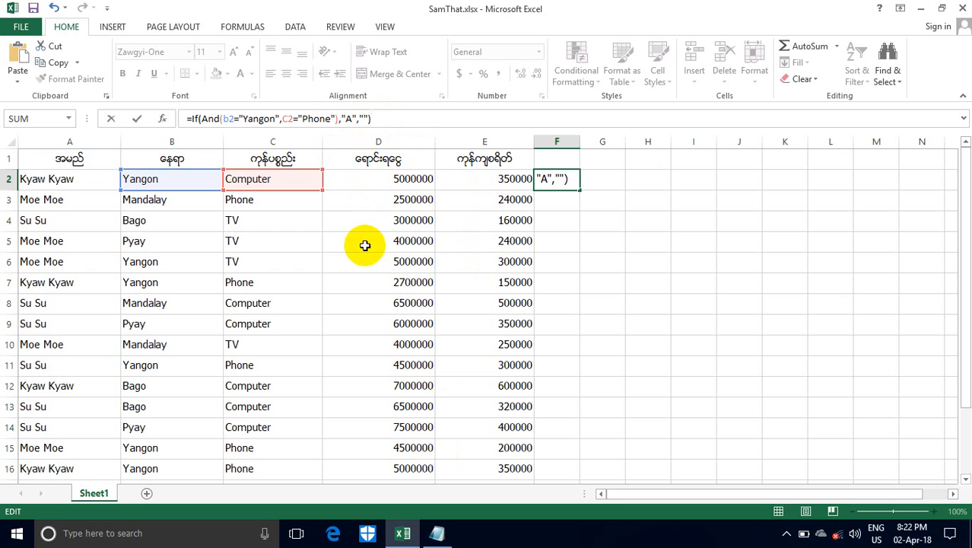
key("Return")
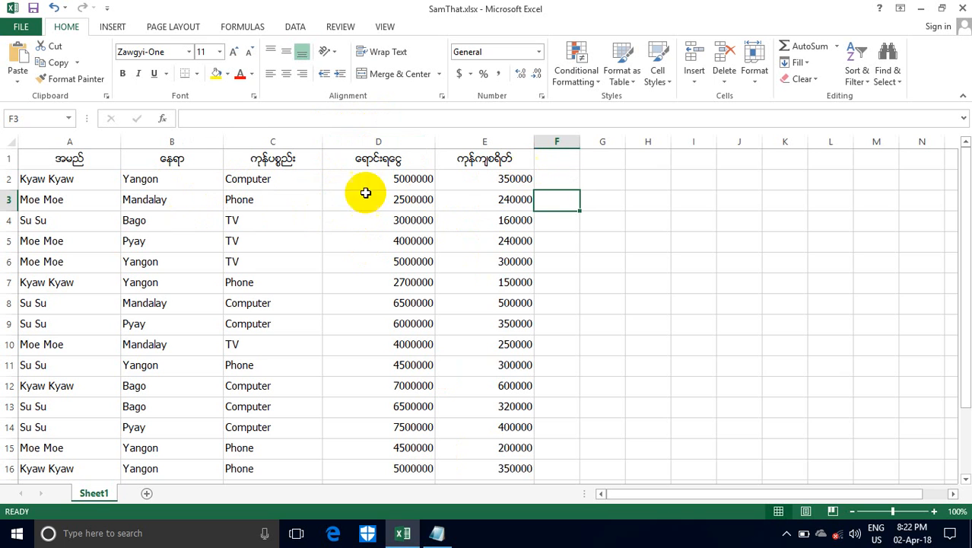
- Check the AND formula in cell F2 and fill it down to F16
left_click(573, 183)
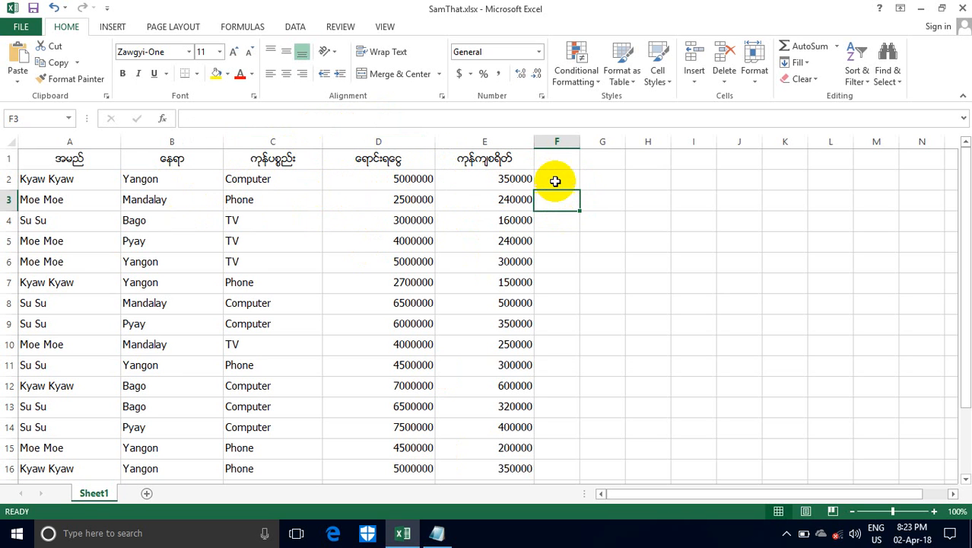
left_click(595, 178)
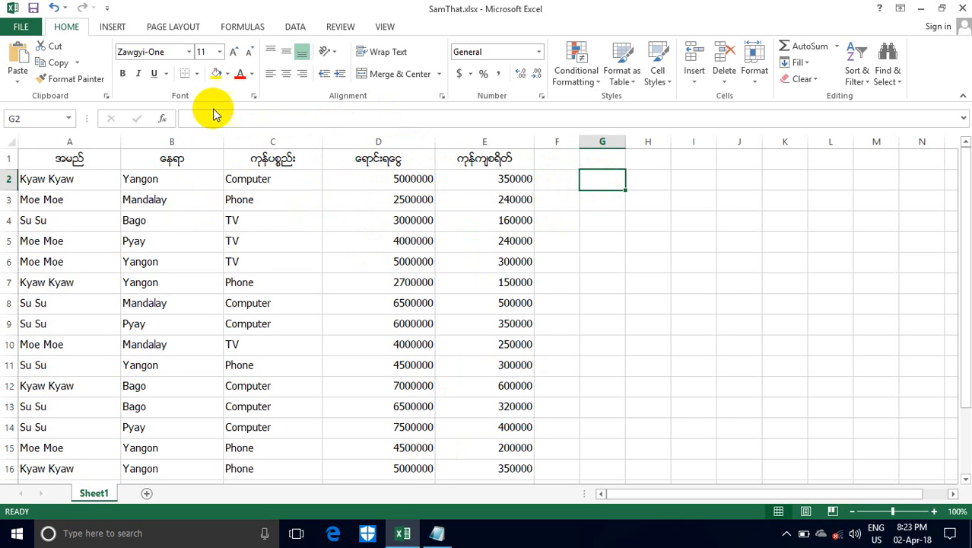
left_click(549, 178)
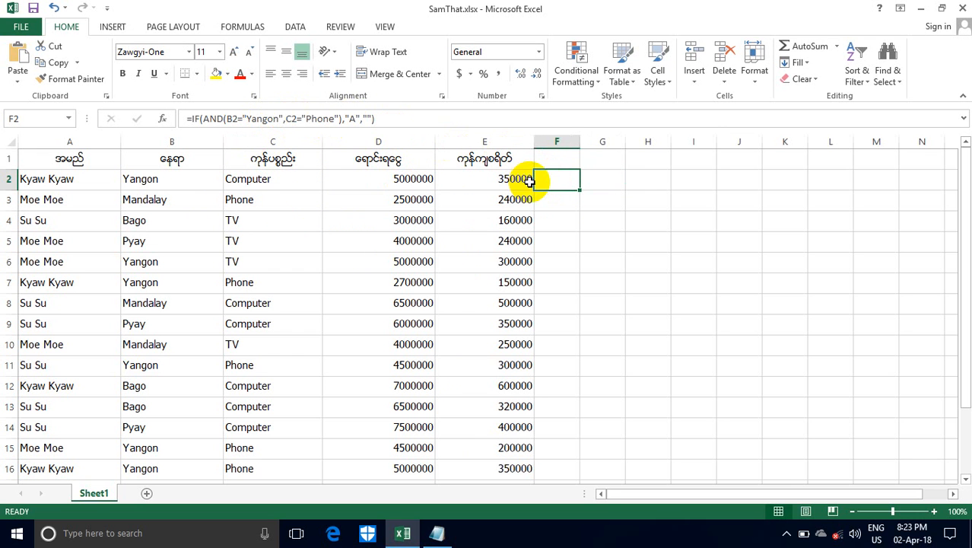
left_click(554, 201)
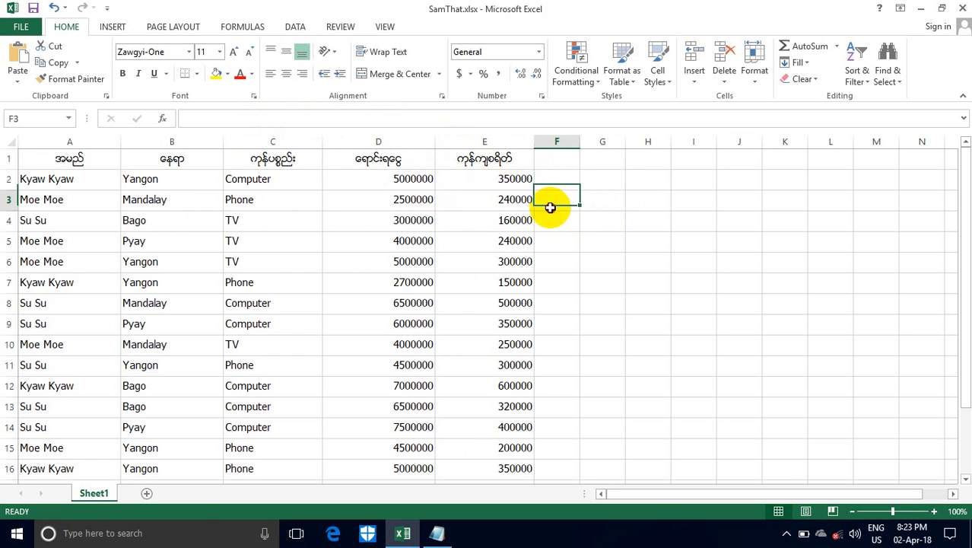
left_click(557, 181)
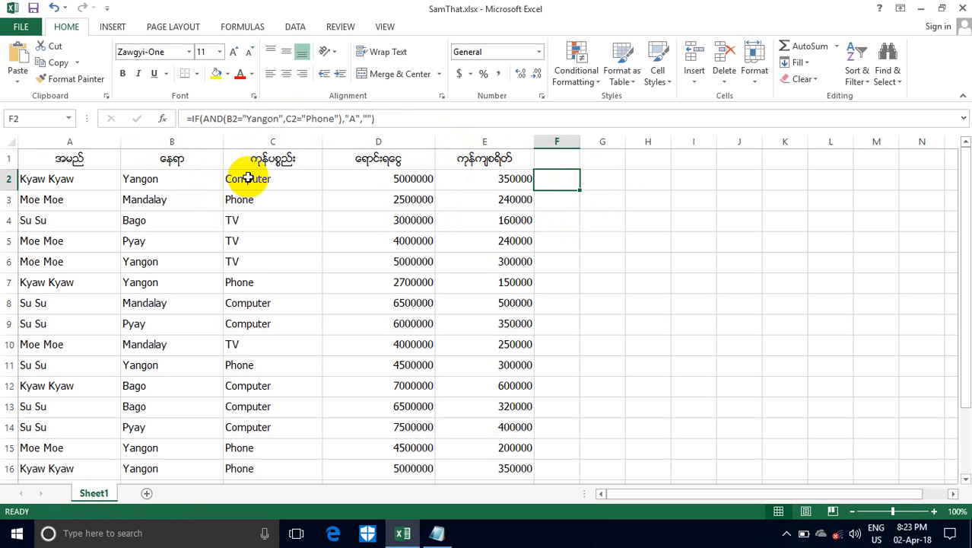
left_click(583, 183)
left_click(560, 183)
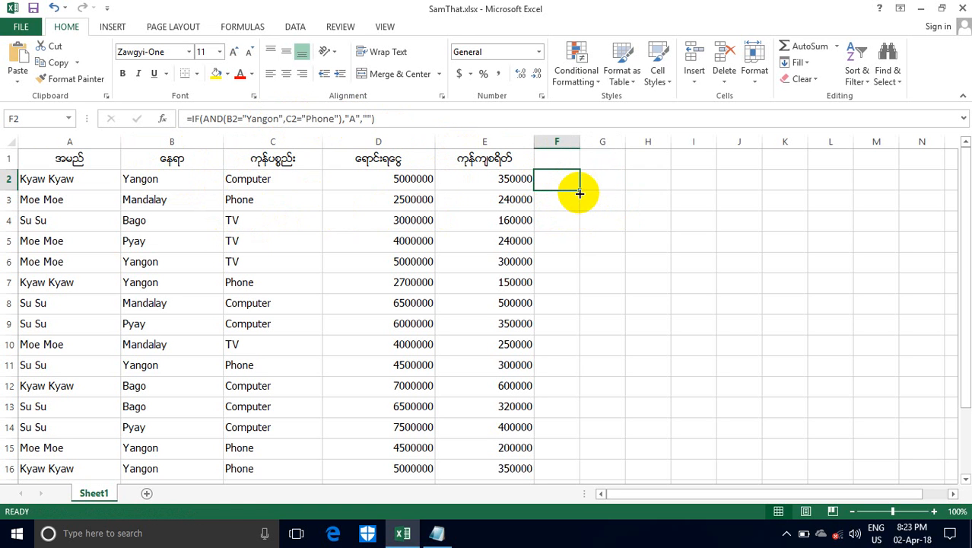
left_click_drag(580, 189, 571, 390)
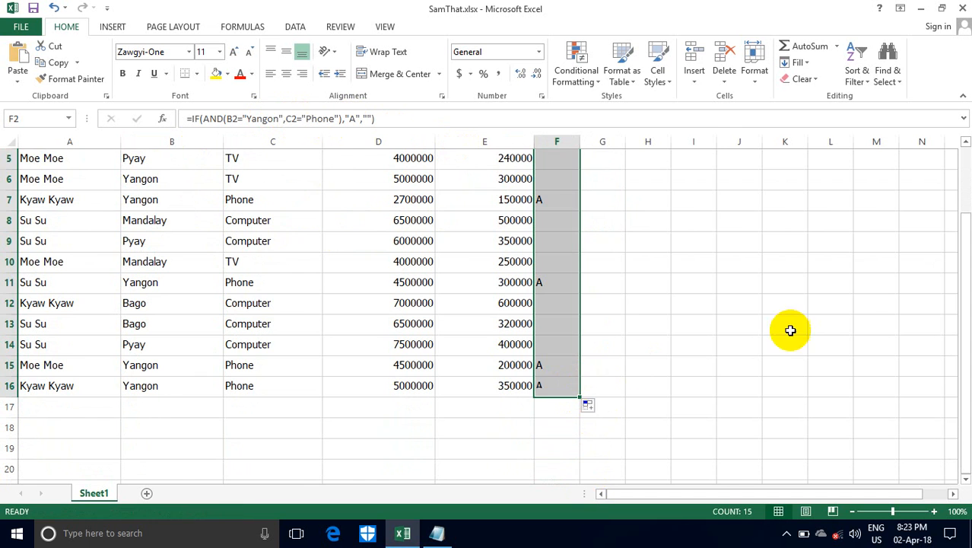
left_click_drag(962, 330, 958, 199)
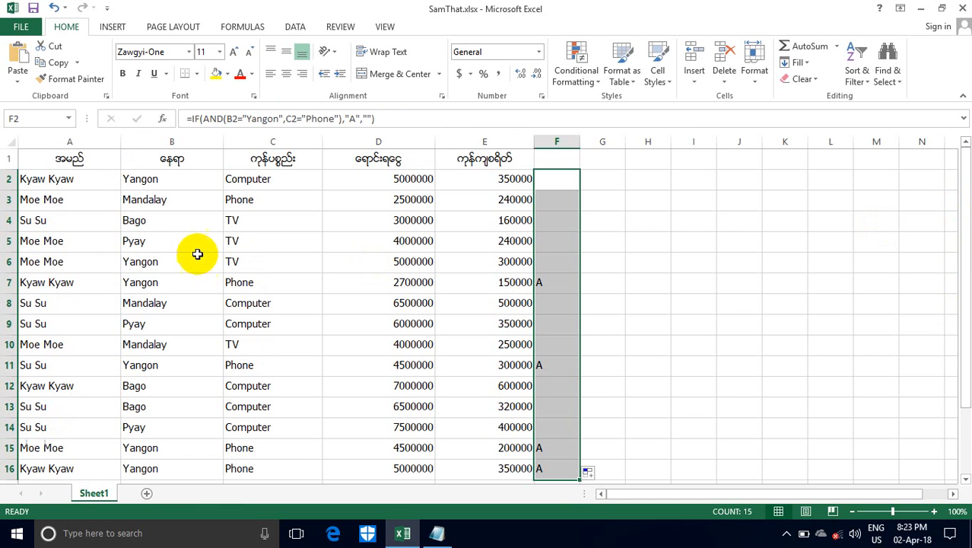
left_click(155, 202)
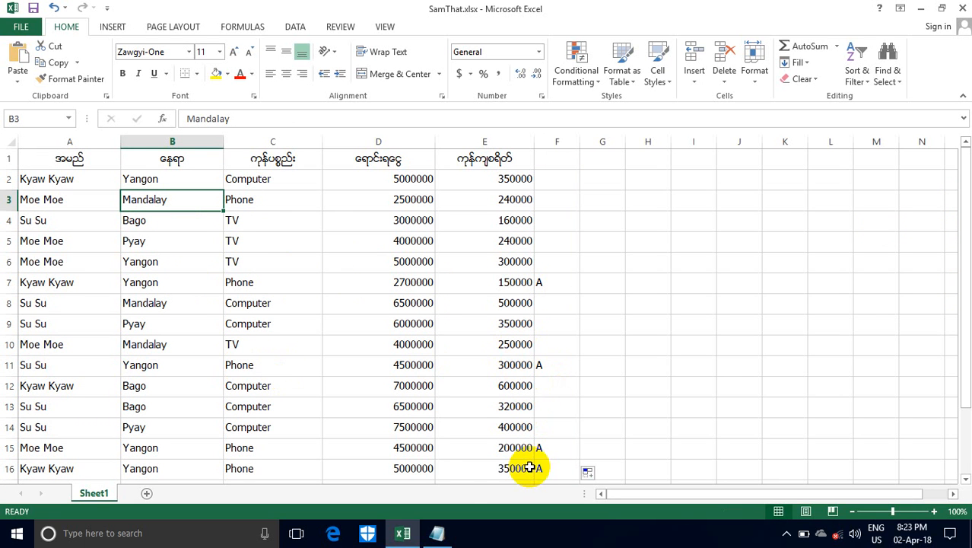
- Switch to Notepad and replace the formula with a summary of three lines: IF, IF OR and IF and
mouse_move(435, 533)
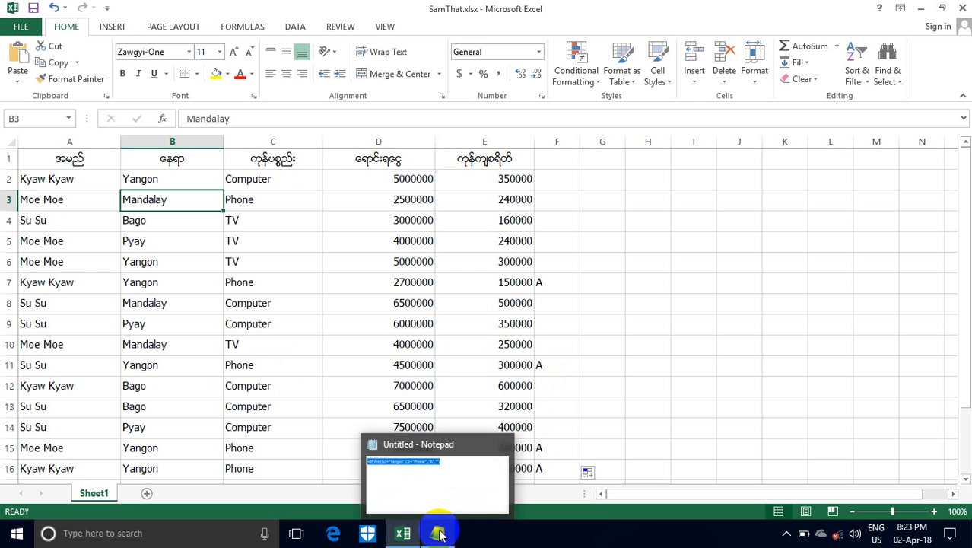
left_click(437, 533)
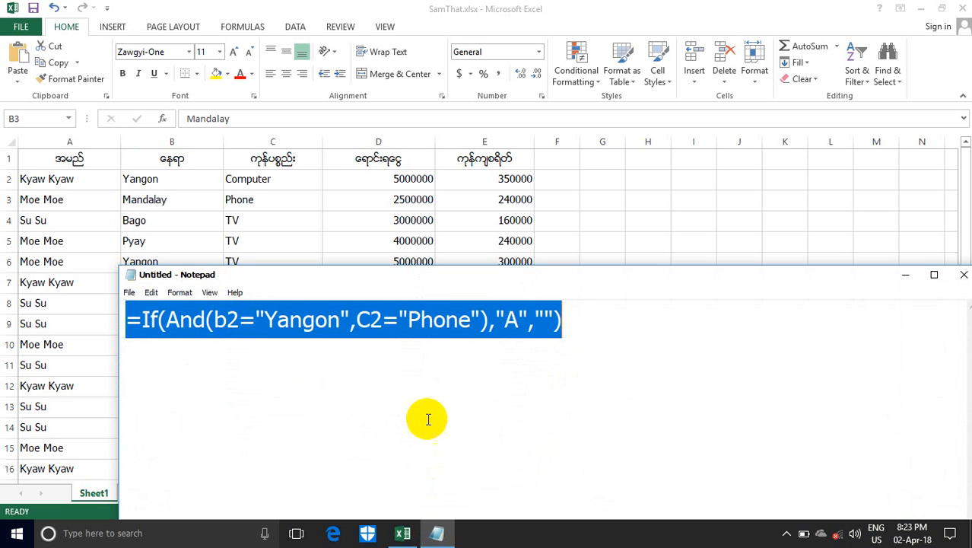
key("ctrl+x")
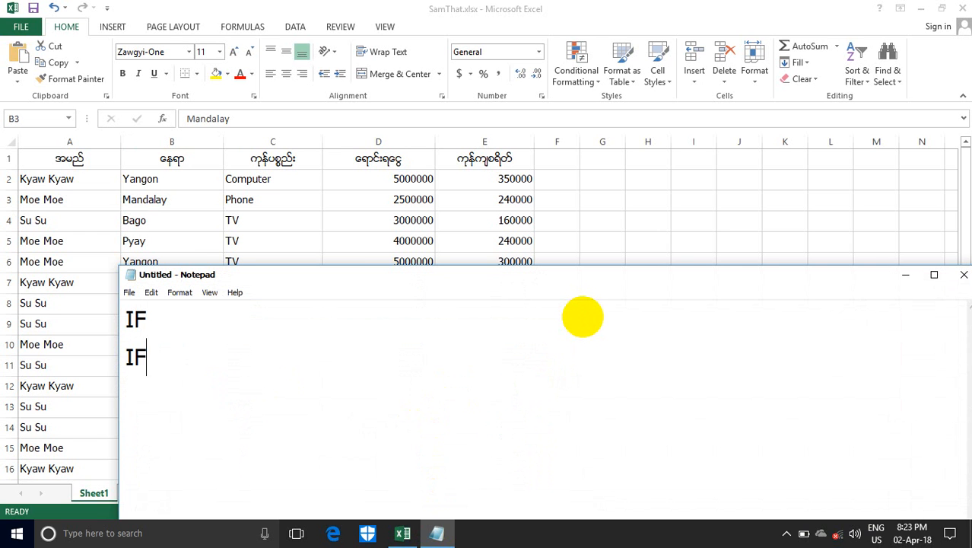
type("Or")
key("BackSpace")
type("R")
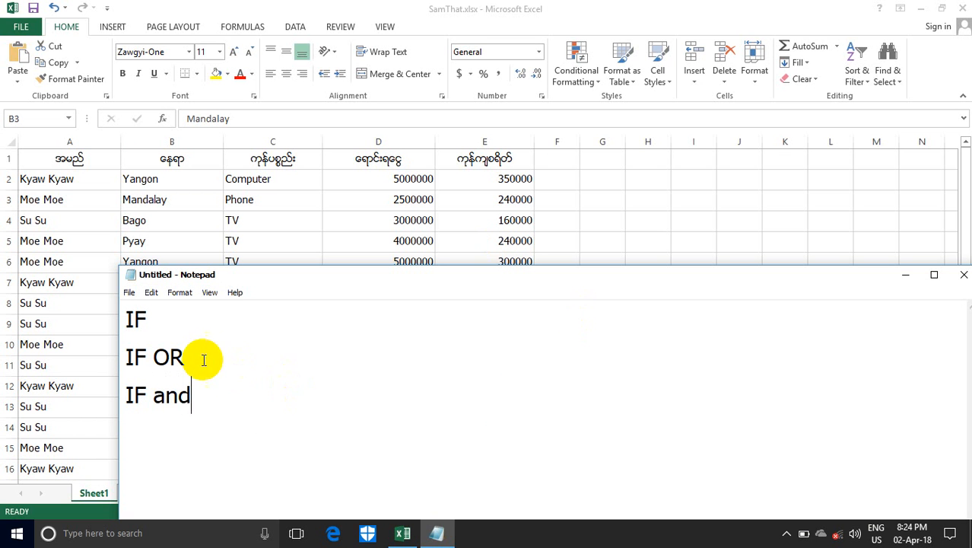
- Reposition the Notepad window over the table, then minimize both Notepad and the workbook to show the desktop
left_click_drag(278, 281, 236, 195)
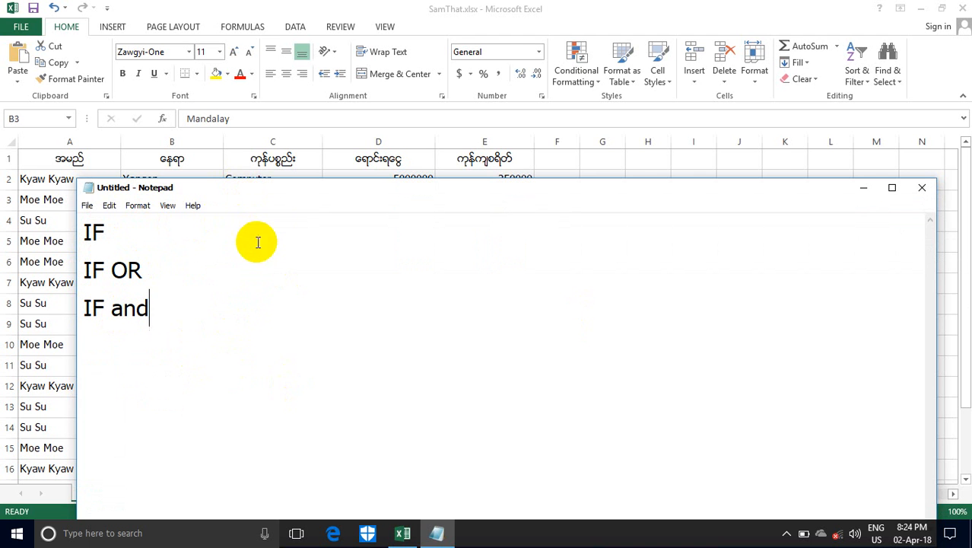
left_click_drag(278, 195, 277, 246)
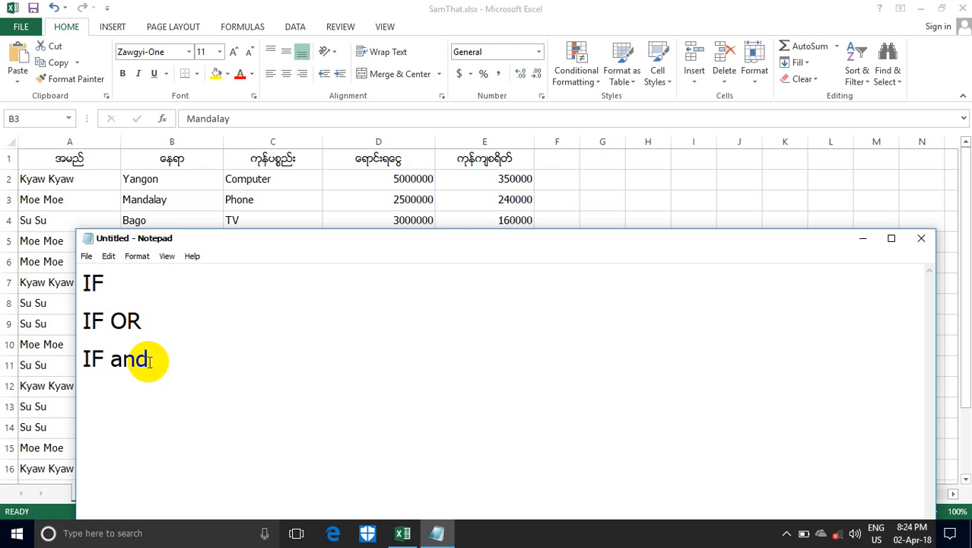
left_click(863, 239)
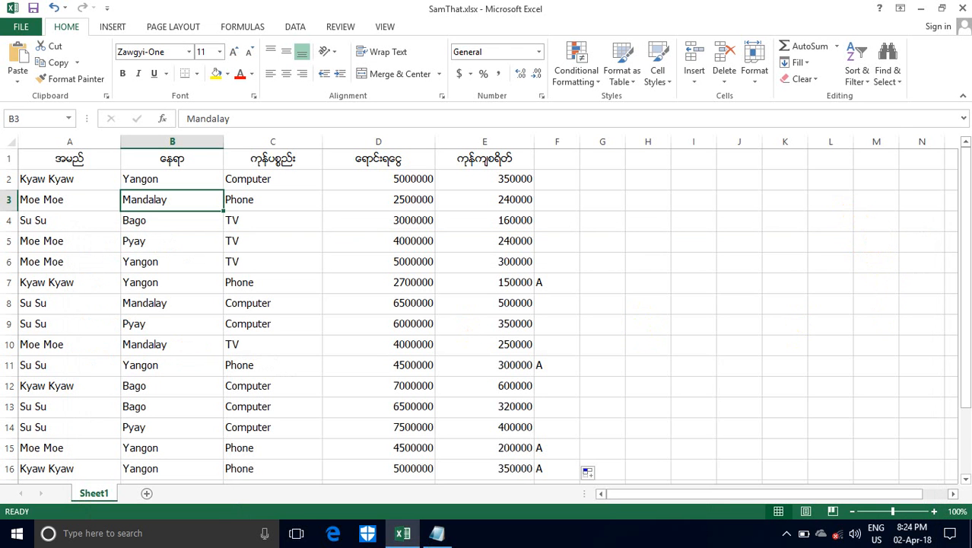
left_click(928, 9)
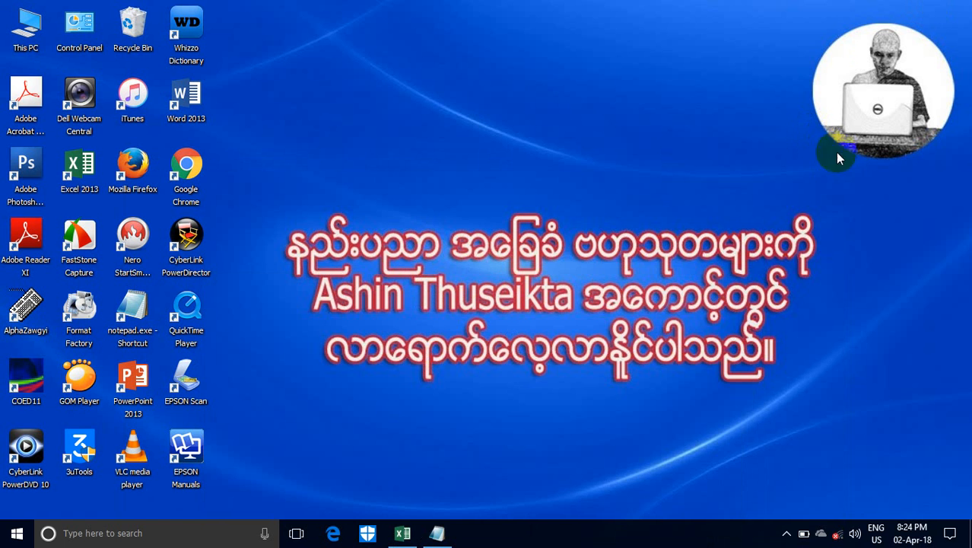